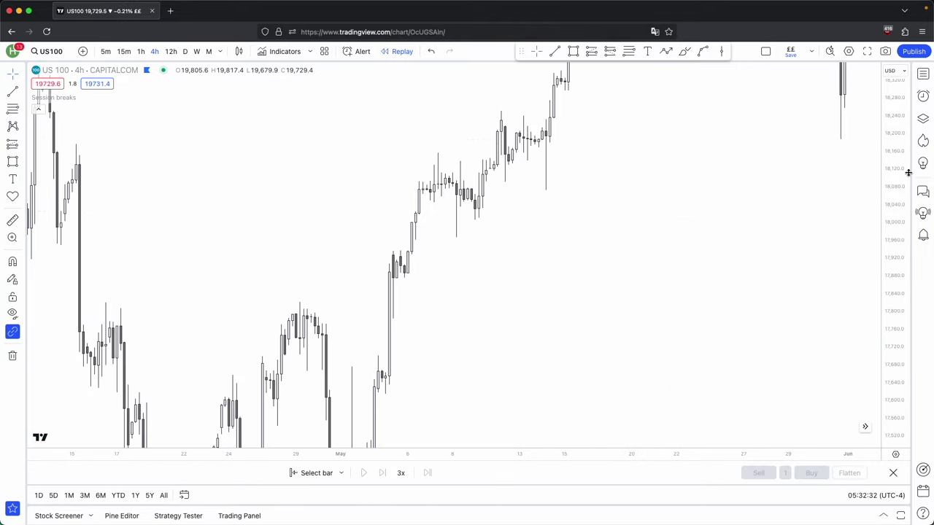
Draw a horizontal trend line from the 24 April swing high to the 25 April breakout candle on the 4h chart.
left_click_drag(488, 329, 861, 300)
left_click_drag(667, 152, 650, 183)
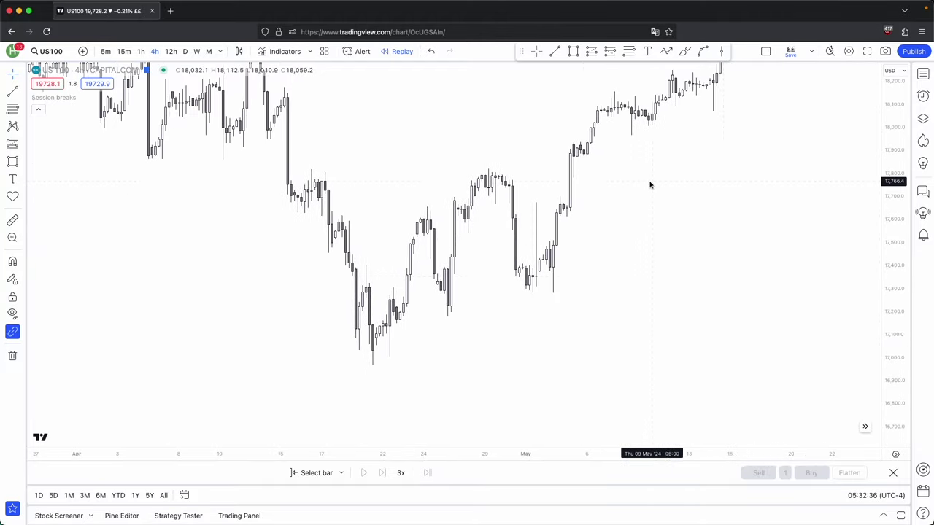
scroll(594, 256, "up", 3)
left_click_drag(535, 241, 630, 254)
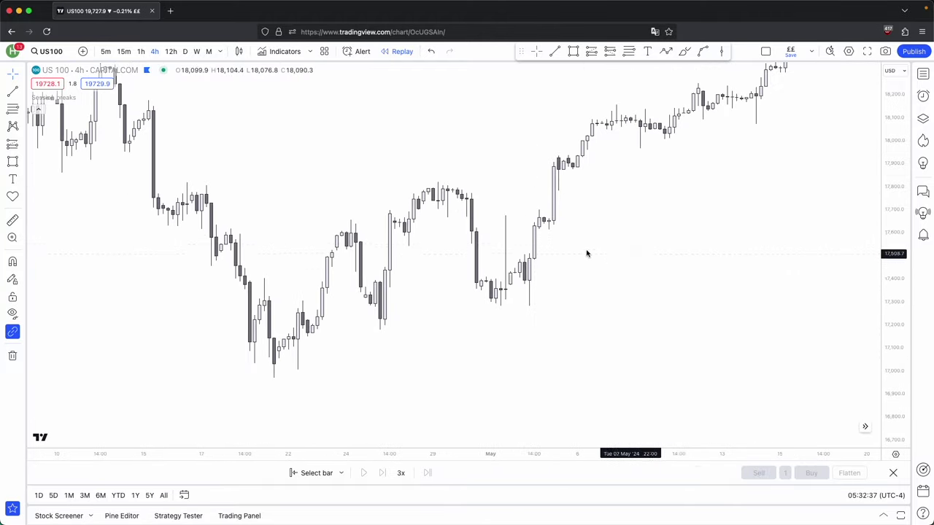
left_click_drag(362, 304, 385, 306)
left_click(554, 51)
left_click(410, 222)
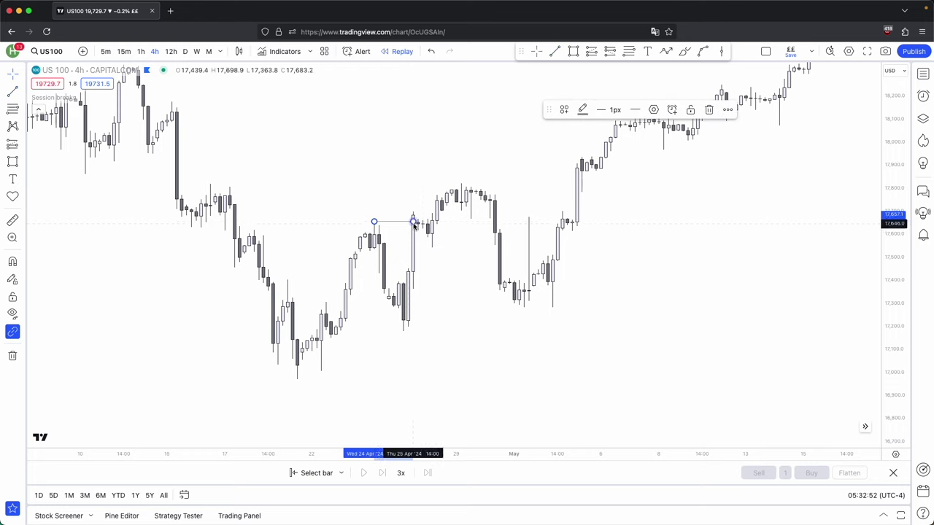
left_click(431, 402)
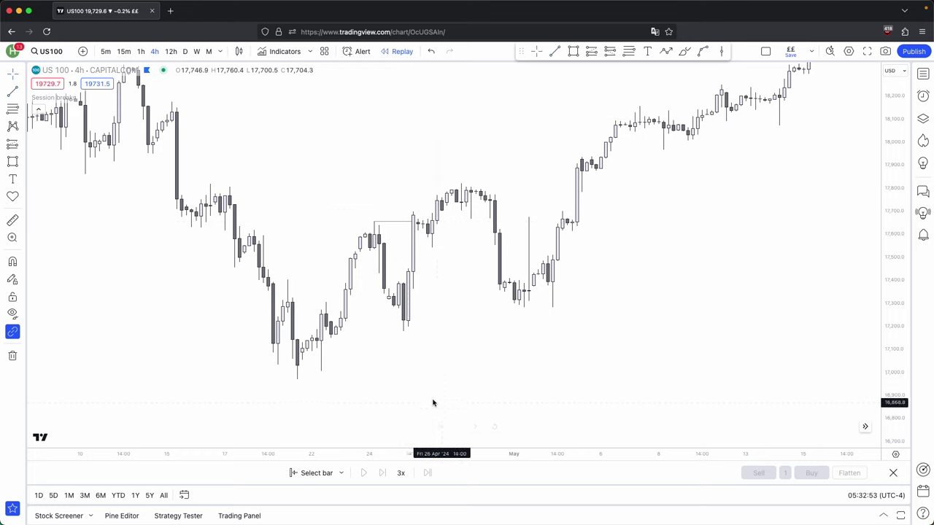
Mark the gap around the 25 April breakout candle with a rectangle from about 17,452 to 17,626, extended into early May.
left_click(575, 52)
left_click(408, 281)
left_click(410, 259)
left_click_drag(408, 279, 592, 249)
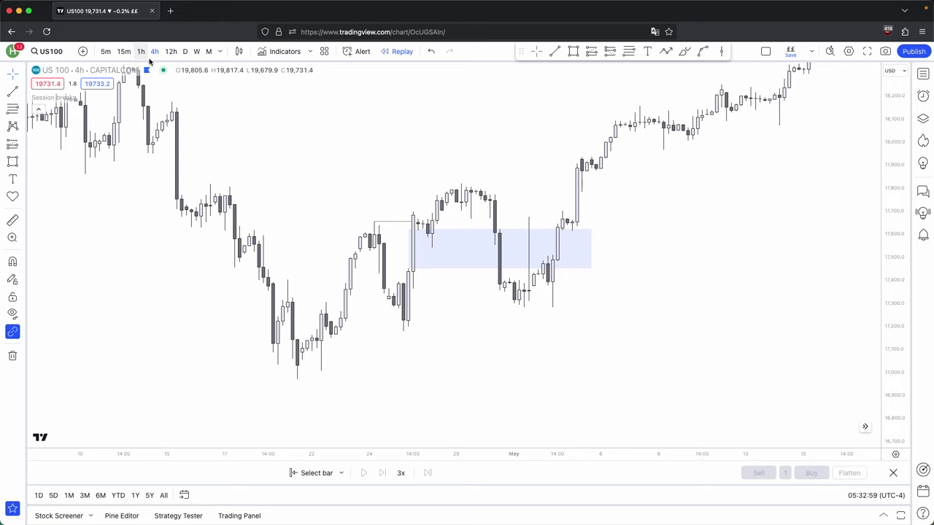
Start bar replay from 29 April 2024, 18:00.
left_click(316, 473)
left_click(475, 296)
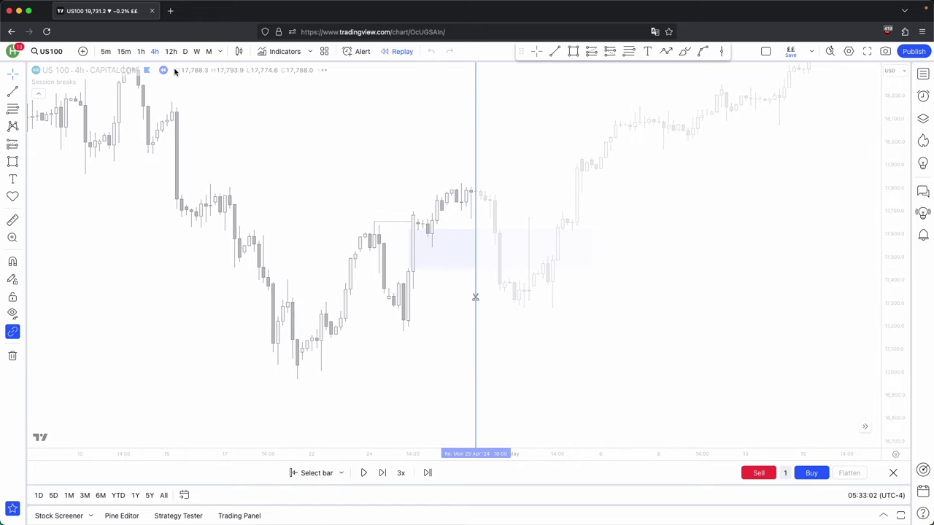
Switch to the 1h timeframe and measure the 25 April rally through the marked gap.
left_click(141, 51)
left_click(525, 389, "shift")
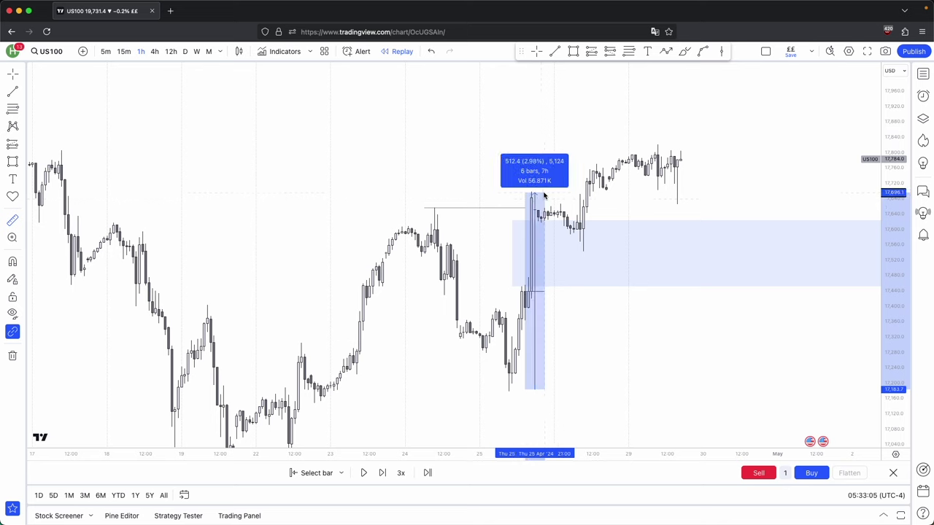
left_click_drag(703, 328, 475, 323)
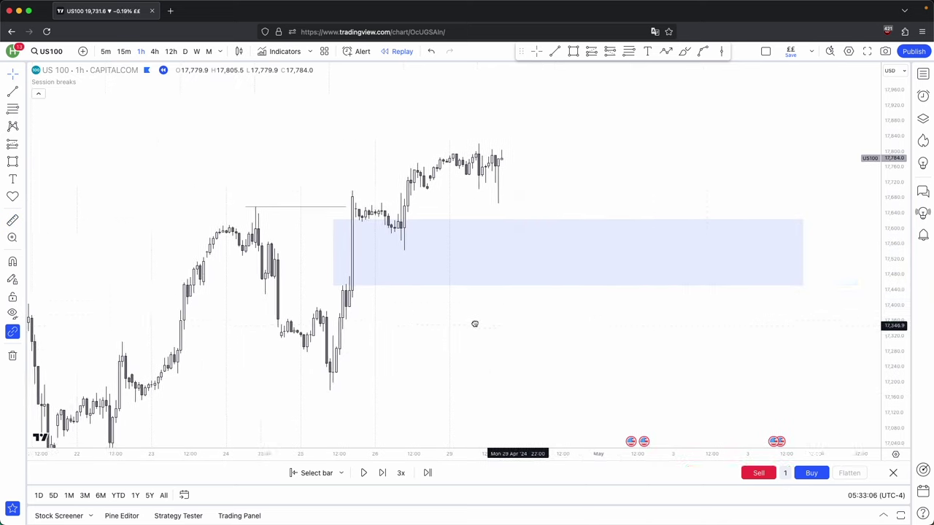
Return to the 4h timeframe and advance the replay bar by bar to 1 May, past the drop through the marked gap.
left_click(154, 51)
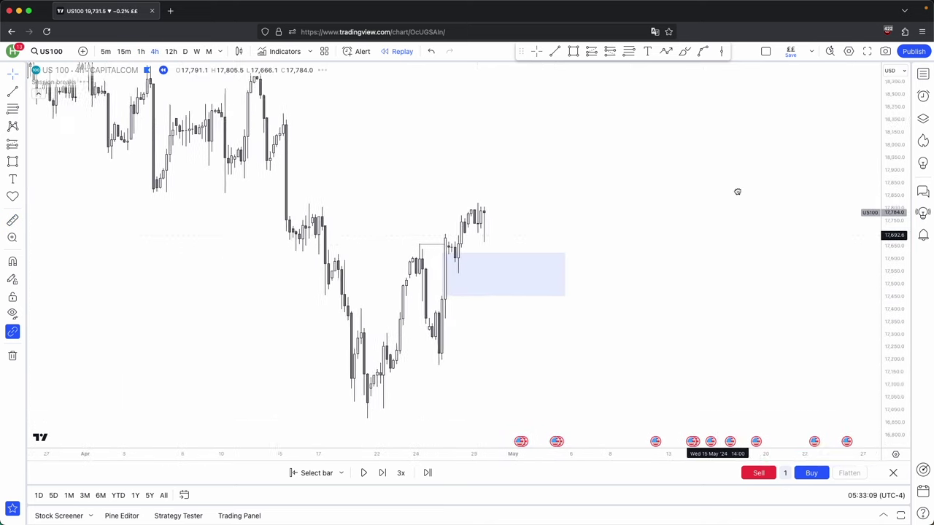
scroll(737, 192, "up", 2)
scroll(557, 324, "up", 2)
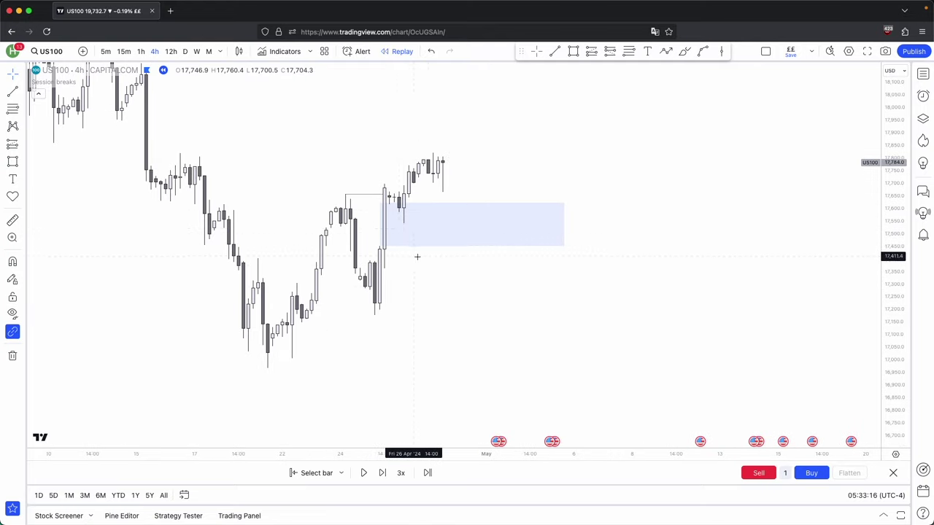
left_click_drag(417, 259, 415, 262)
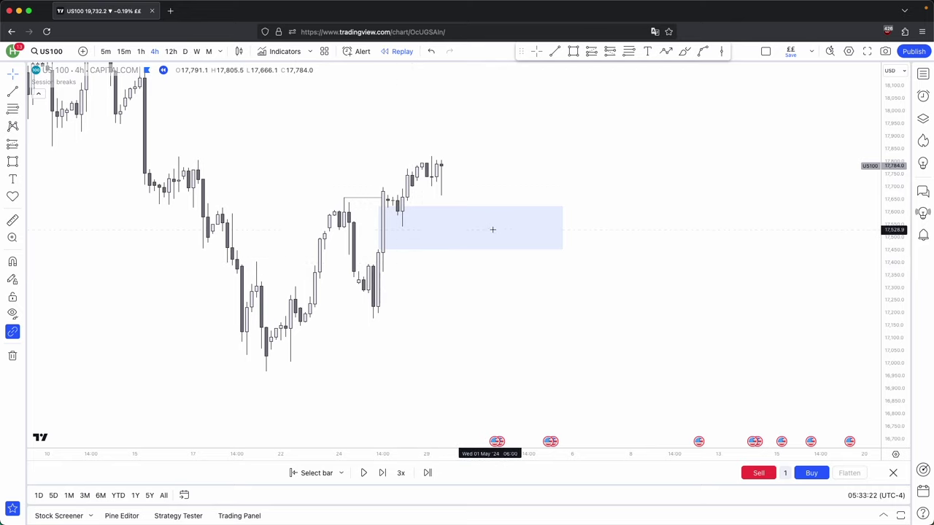
left_click_drag(533, 145, 522, 169)
scroll(522, 174, "up", 1)
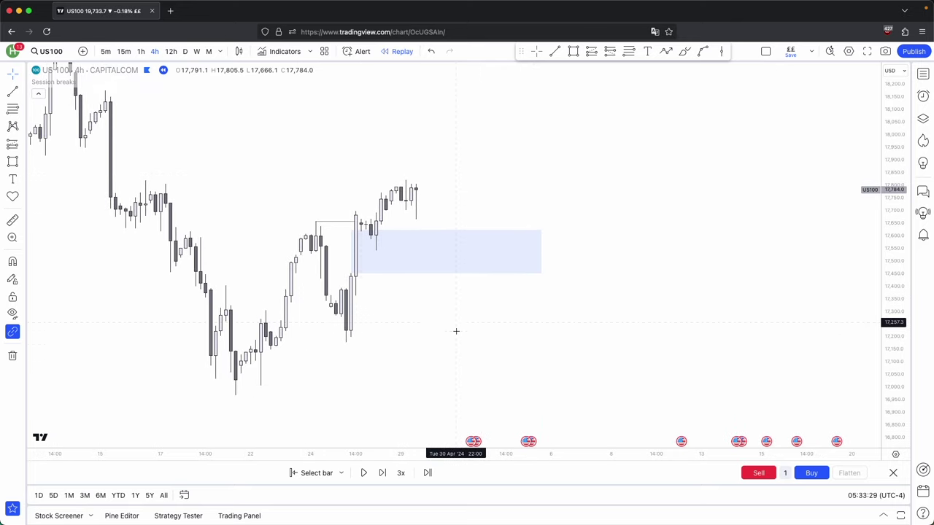
left_click(389, 473)
double_click(389, 473)
left_click(389, 472)
left_click(389, 473)
double_click(389, 473)
left_click(389, 473)
left_click(389, 473)
left_click(390, 473)
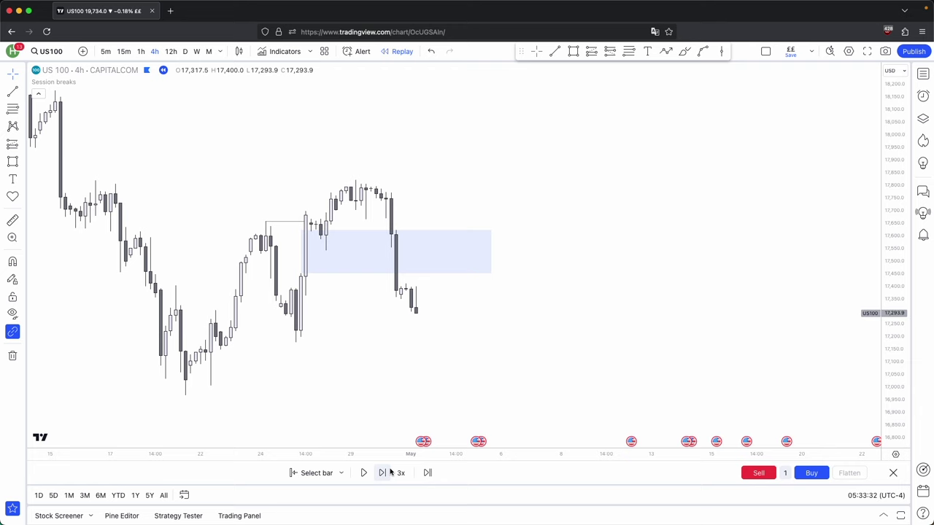
left_click(388, 473)
scroll(423, 329, "left", 3)
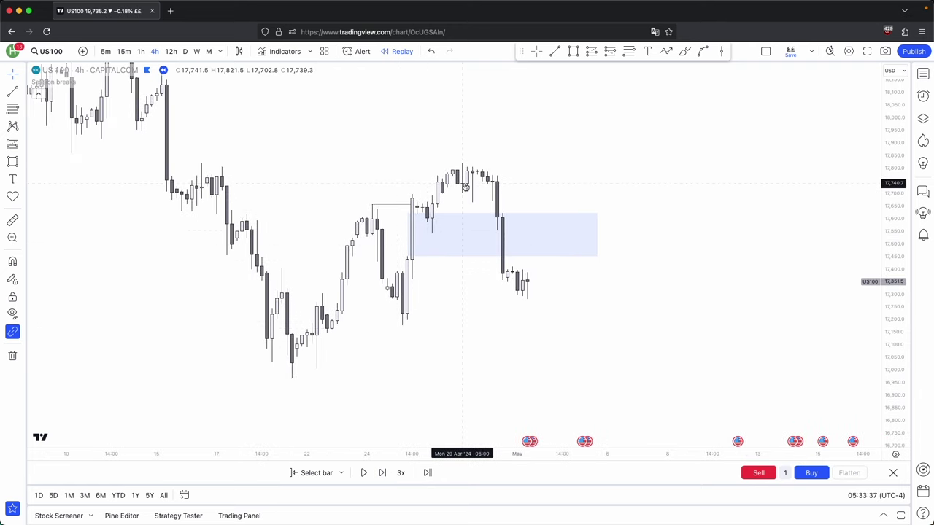
Switch to the daily timeframe and examine the price action around the marked gap.
left_click(184, 53)
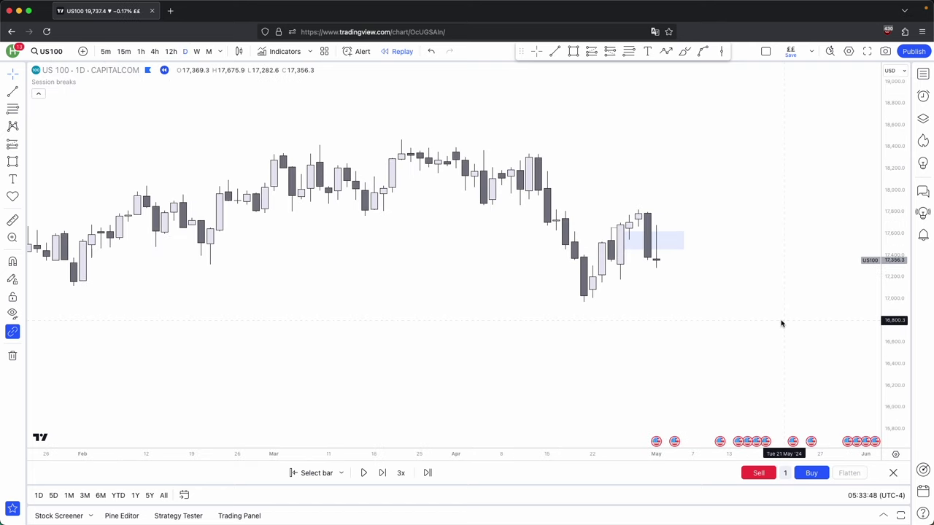
left_click_drag(784, 324, 634, 337)
left_click_drag(889, 386, 888, 303)
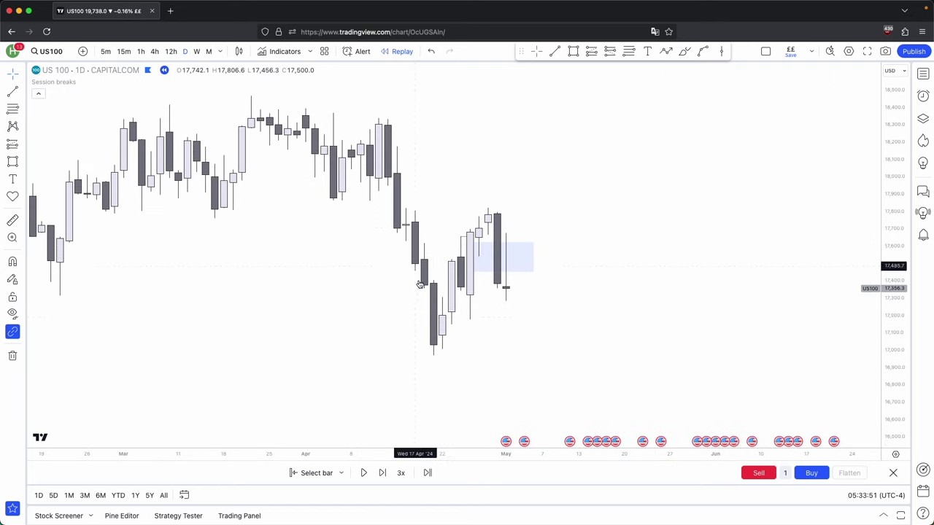
On the weekly timeframe, mark the January 2024 gap with a rectangle from about 16,911 to 17,285, extended past the latest candle.
left_click(196, 51)
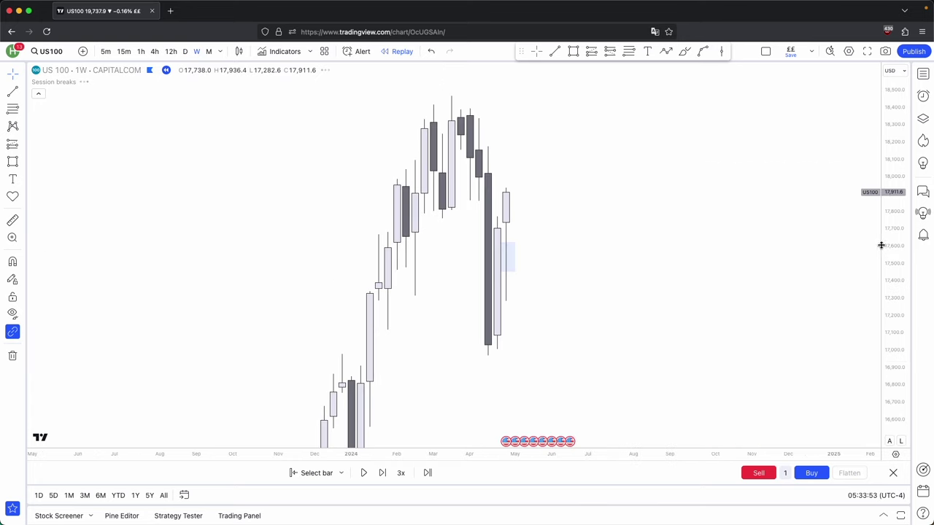
key("alt+shift+r")
left_click(503, 230, "super")
left_click(520, 198, "super")
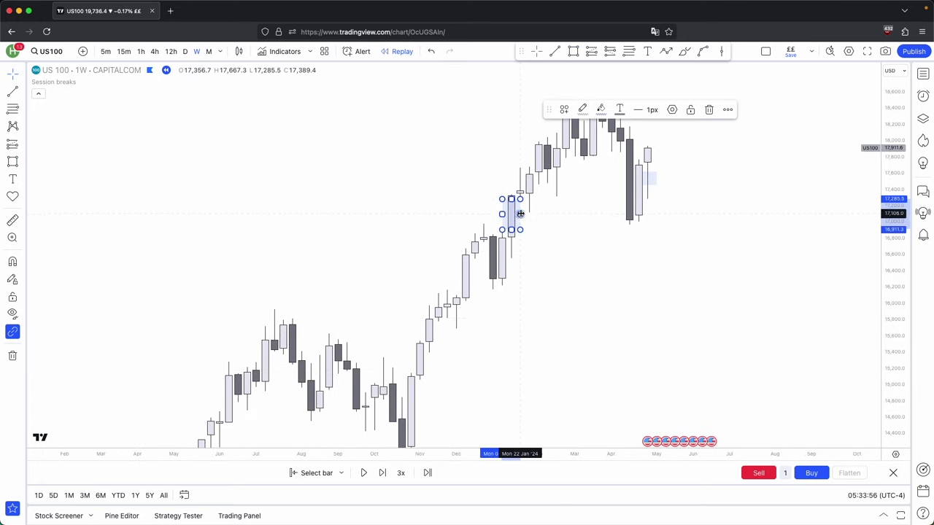
left_click_drag(520, 214, 665, 215)
left_click_drag(692, 267, 636, 273)
scroll(647, 323, "down", 5)
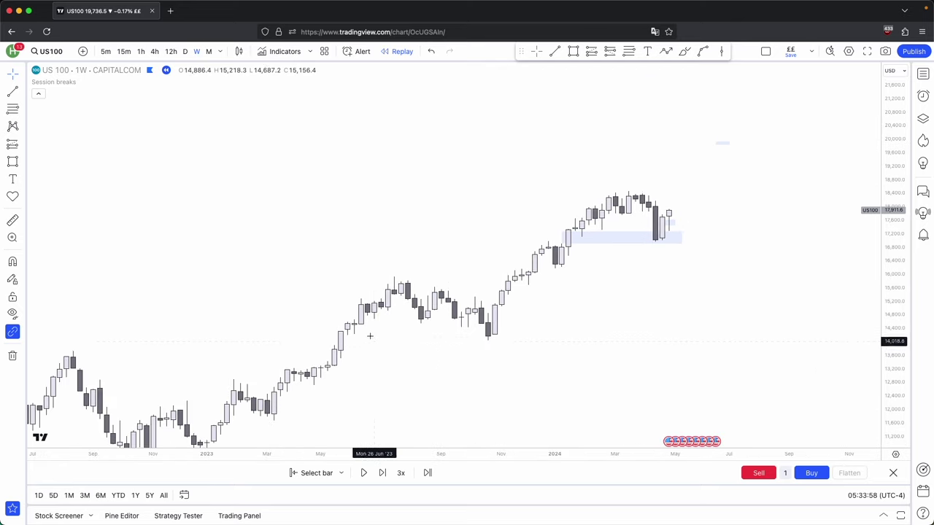
left_click_drag(735, 227, 611, 227)
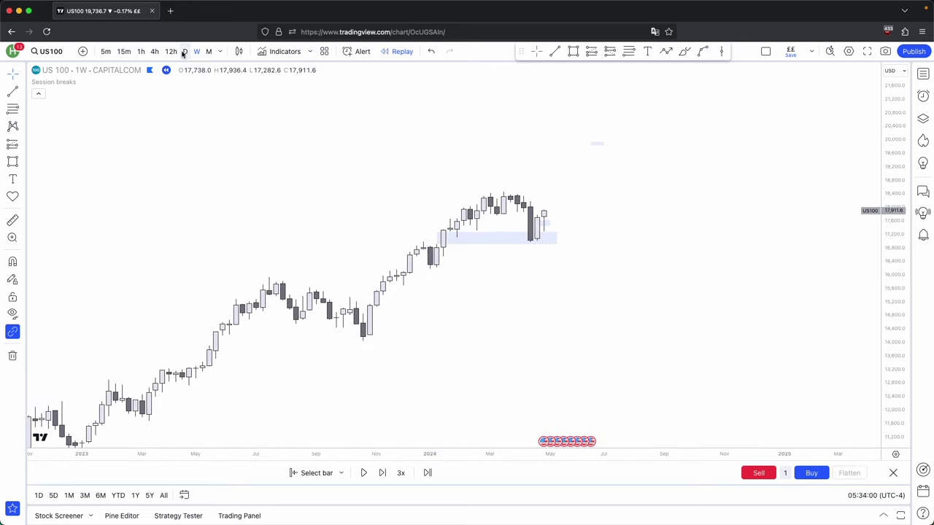
Return to the 4h timeframe and examine the latest candles against both the 4h and the weekly gap rectangles.
left_click(154, 51)
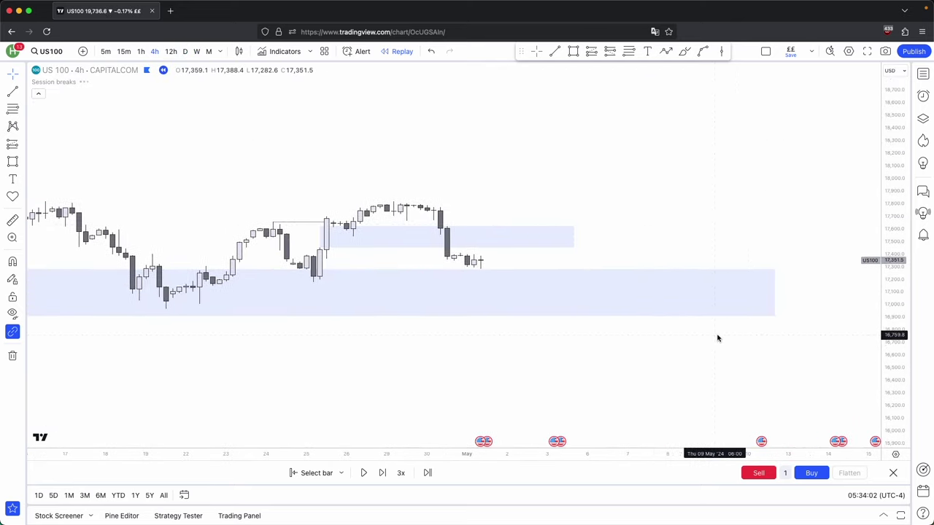
scroll(716, 338, "down", 4)
left_click_drag(895, 386, 867, 188)
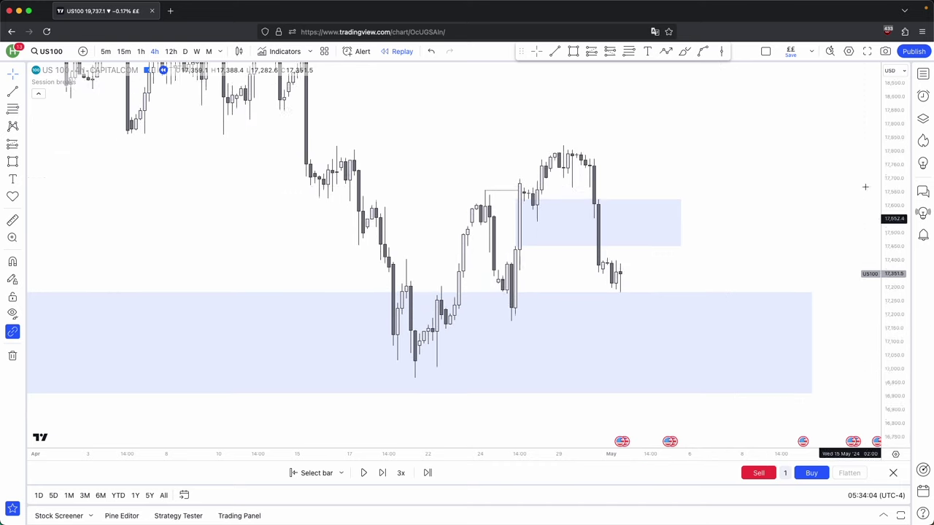
left_click_drag(769, 227, 681, 229)
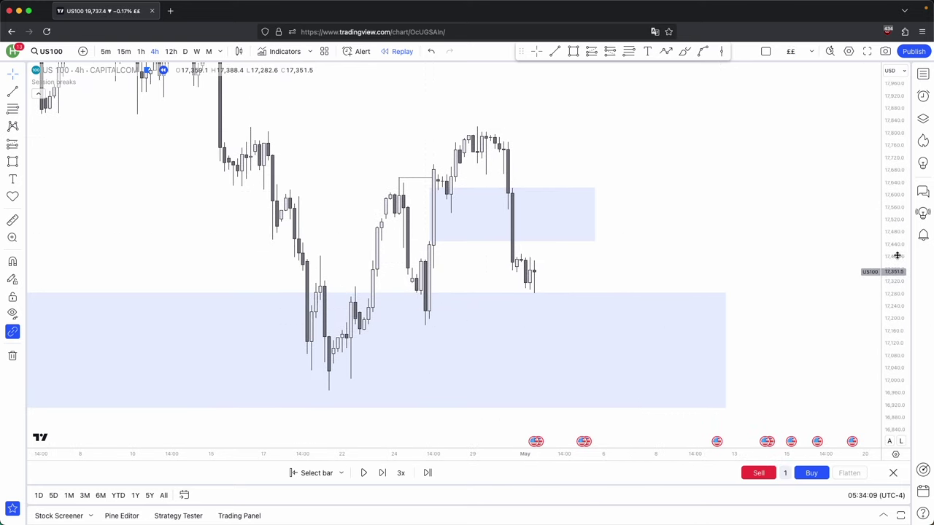
left_click_drag(899, 254, 892, 397)
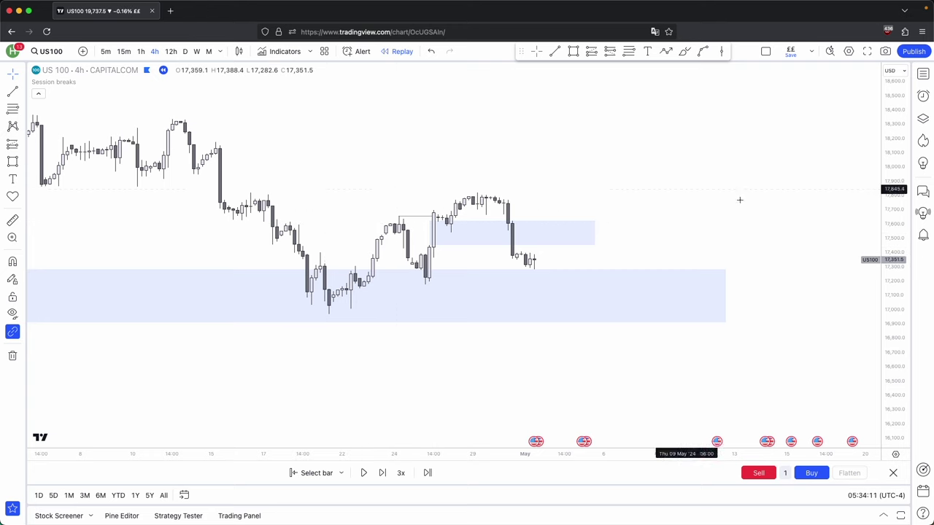
left_click_drag(886, 379, 891, 275)
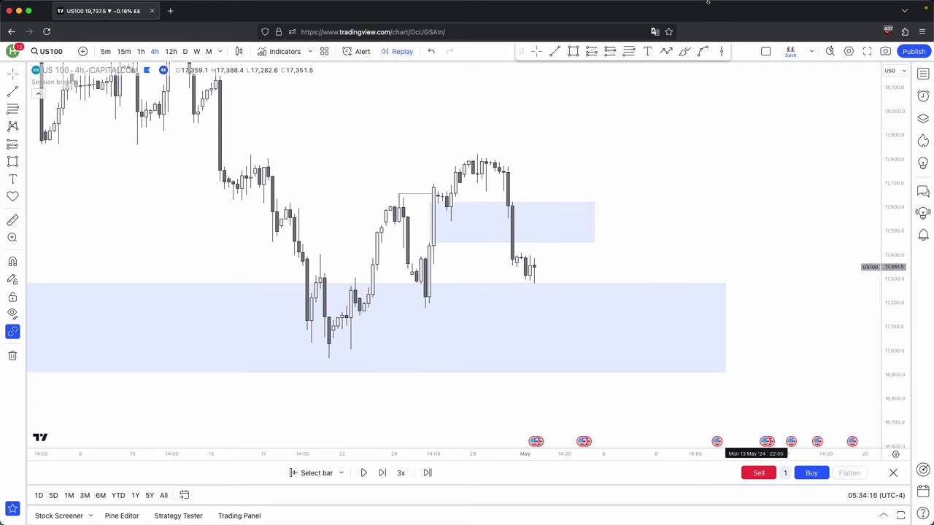
left_click(666, 55)
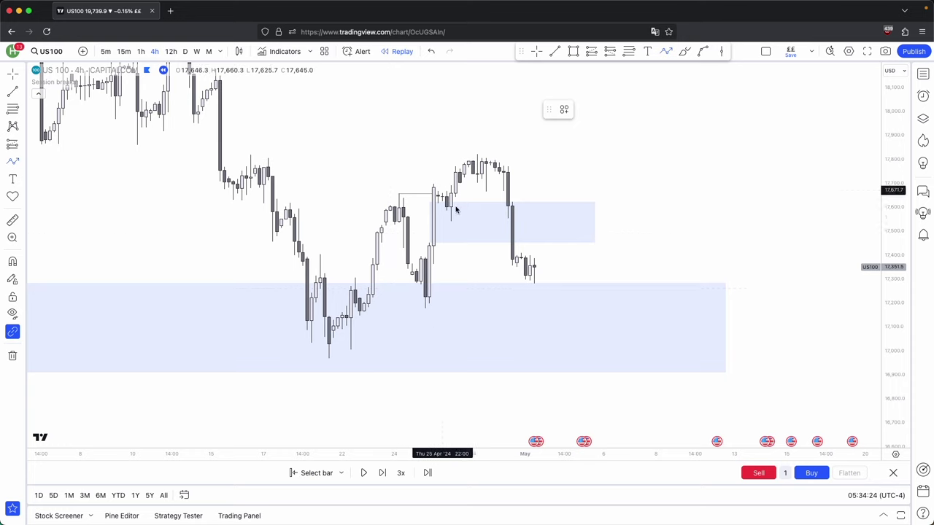
left_click(536, 265)
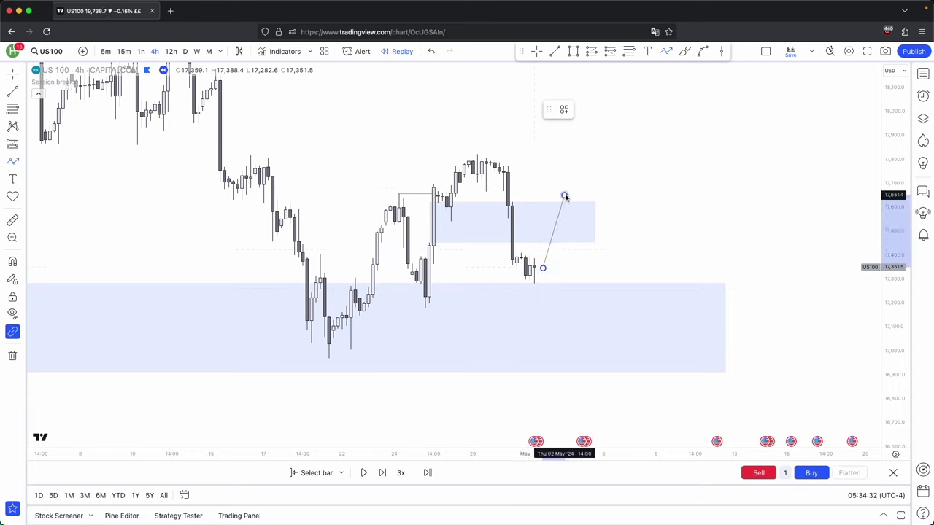
left_click(564, 196)
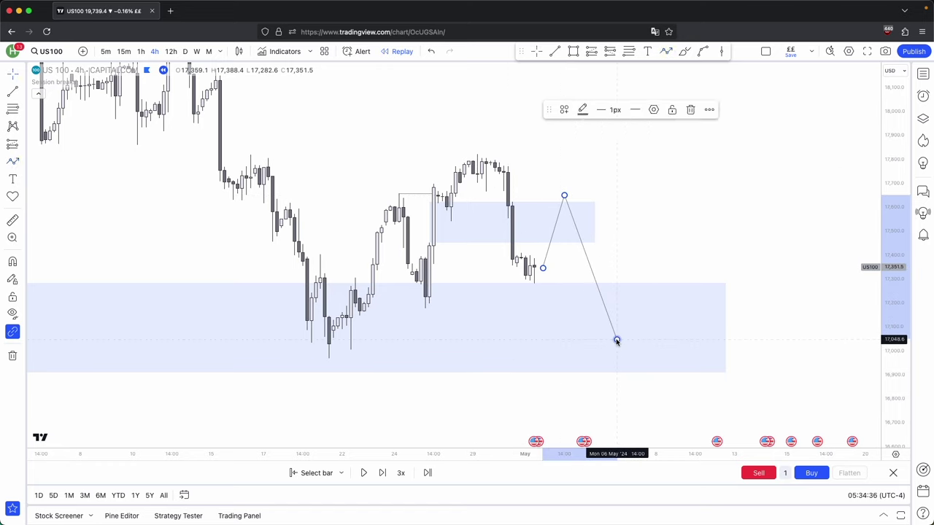
left_click(691, 109)
Draw a projected path from the latest candle up to about 17,770, back to the 4h gap near 17,585, and up to about 17,970.
left_click(666, 51)
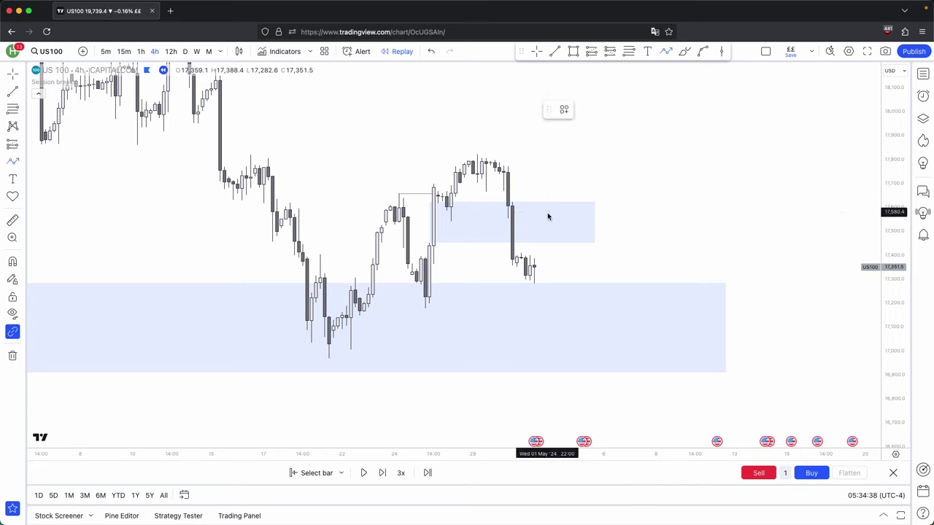
left_click(539, 255)
left_click(564, 166)
left_click(592, 211)
double_click(622, 119)
left_click_drag(639, 212, 644, 277)
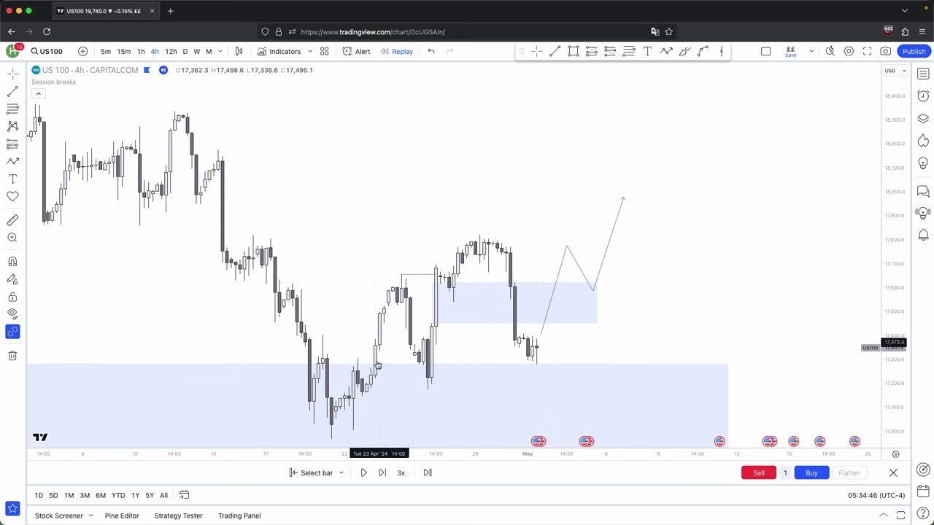
left_click_drag(652, 292, 645, 262)
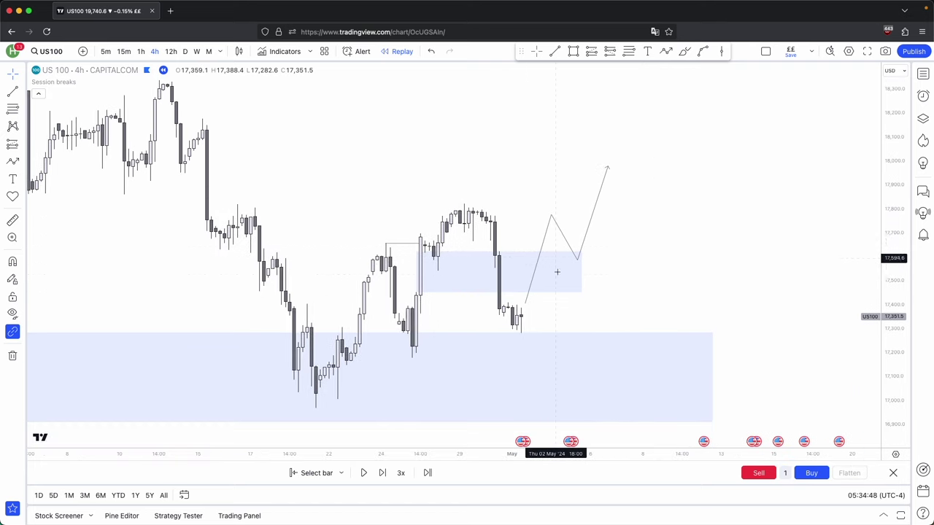
Advance the replay bar by bar through the rally above the 4h gap and the late-April high.
left_click(382, 473)
left_click(382, 473)
left_click(382, 473)
left_click(381, 473)
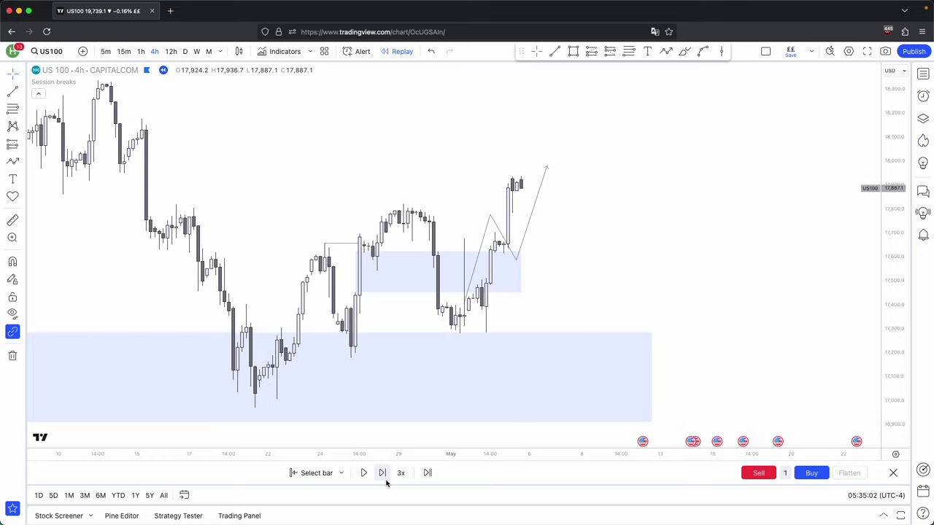
Delete the projected path and the smaller 4h gap rectangle, keeping the weekly one.
left_click(537, 204)
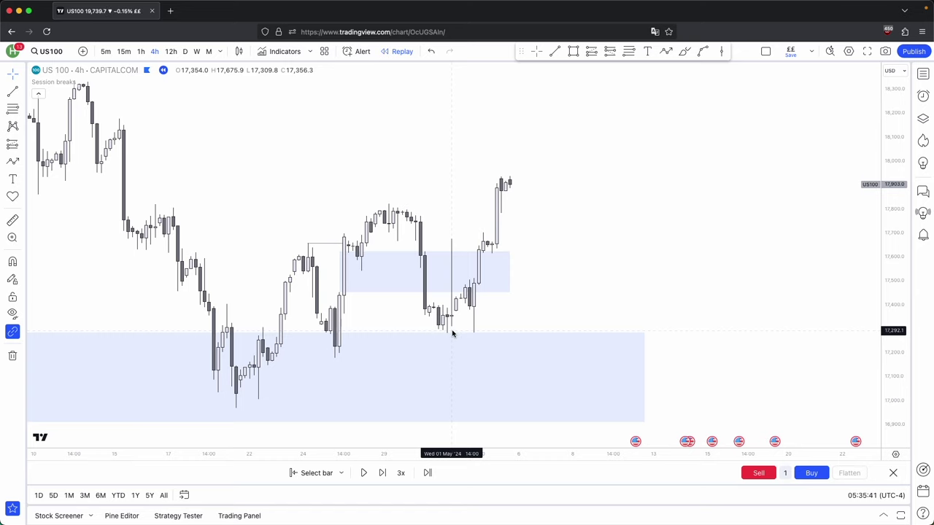
left_click(503, 272)
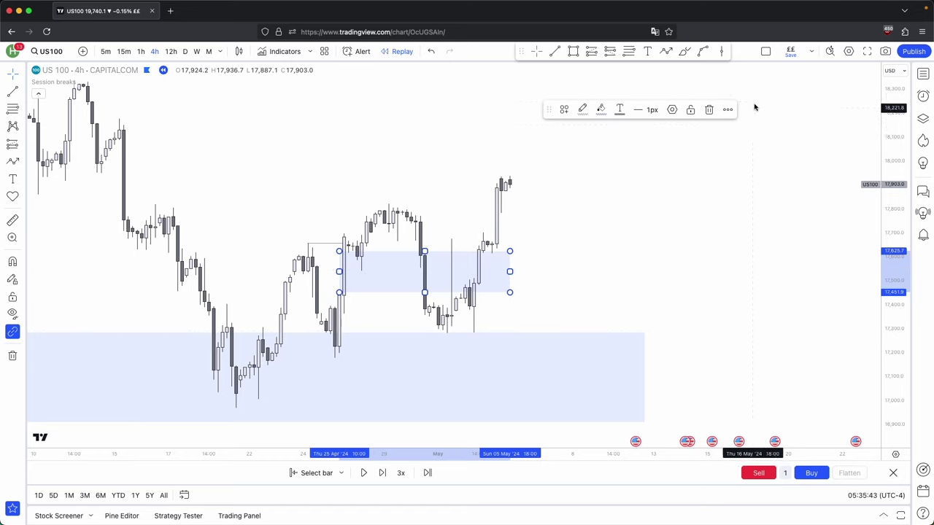
left_click(710, 110)
scroll(486, 247, "up", 2)
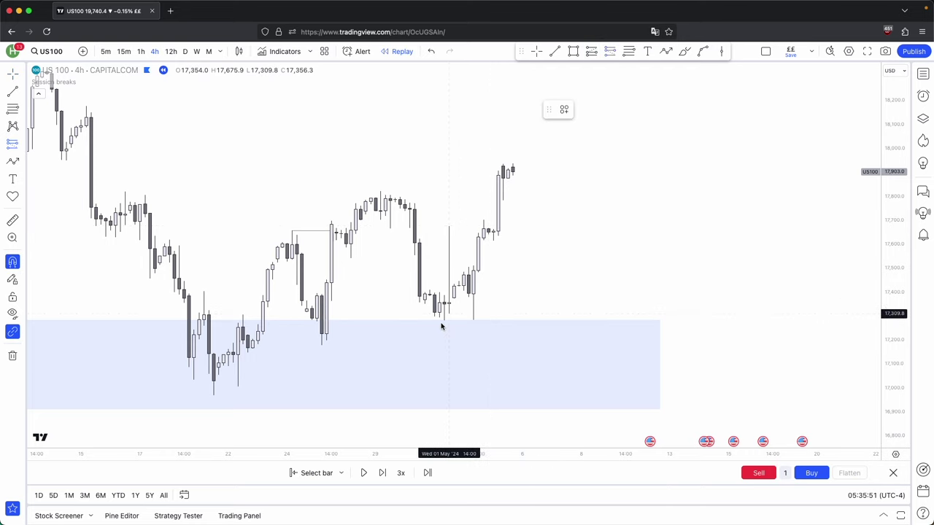
Place a Fib retracement over the 2 May rally leg, from about 17,280 up to about 17,701.
scroll(620, 265, "up", 2)
left_click_drag(644, 262, 793, 268)
left_click_drag(892, 289, 893, 202)
left_click_drag(825, 209, 750, 212)
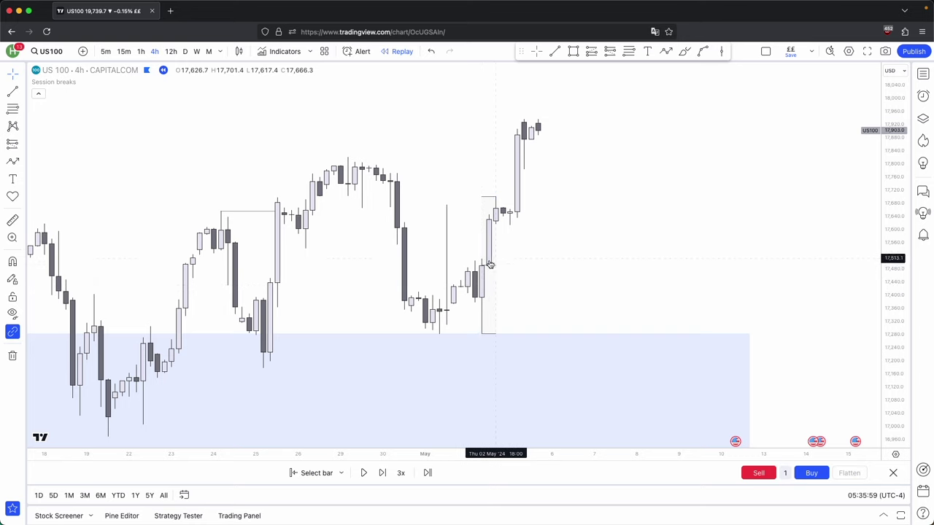
scroll(559, 236, "right", 1)
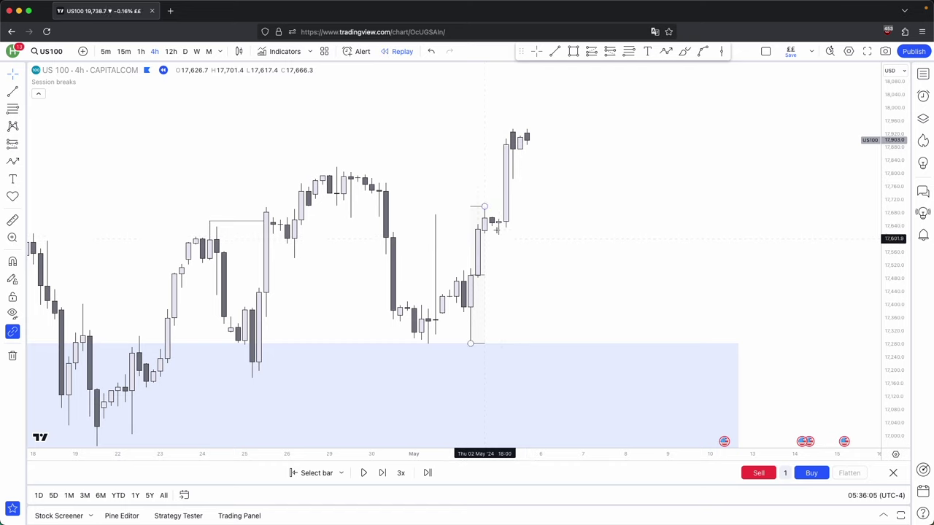
Mark the 4h gap from about 17,510 to 17,614 with an extended rectangle, and delete it along with the Fib retracement.
left_click(471, 265, "super")
left_click(484, 246, "super")
left_click_drag(484, 252, 569, 252)
left_click(597, 252)
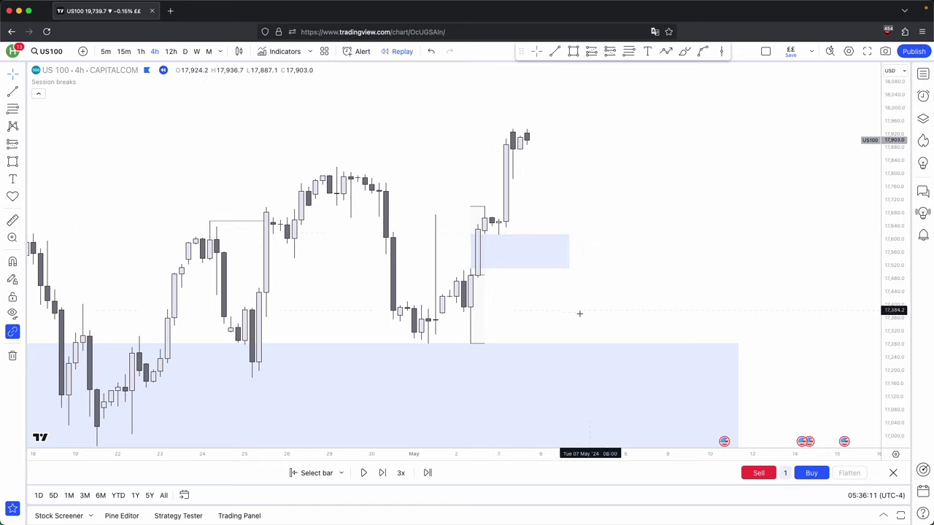
left_click_drag(705, 310, 438, 205)
left_click(689, 110)
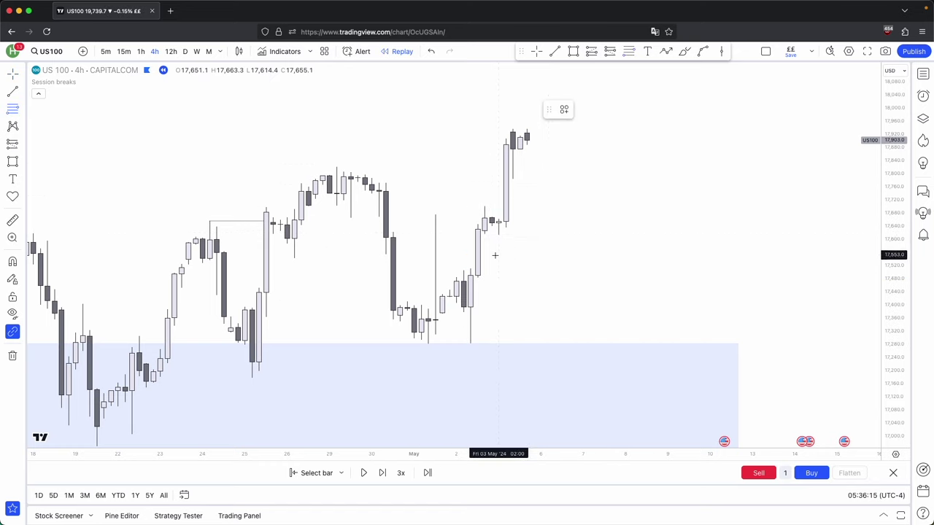
Place a Fib retracement over the 3 May rally leg from about 17,614 to 17,925, and delete it.
left_click(513, 134, "super")
left_click_drag(531, 205, 528, 232)
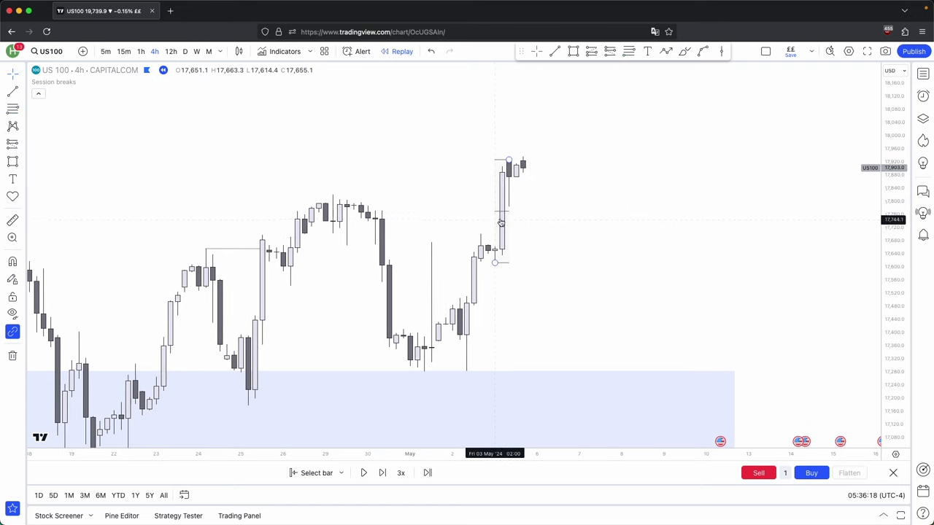
left_click(502, 212)
left_click(671, 111)
Draw a rectangle over the late-April gap from about 17,740 to 17,790, extended past the latest candle.
left_click(340, 221, "super")
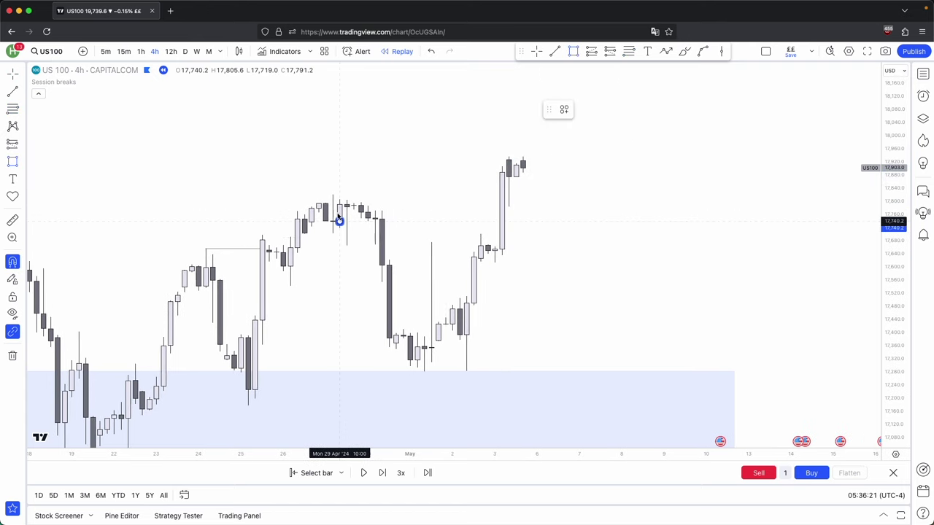
left_click(319, 203, "super")
left_click_drag(340, 213, 594, 224)
Advance the replay bar by bar through the rally above 18,000 to about 8 May.
left_click_drag(570, 279, 548, 309)
left_click(383, 473)
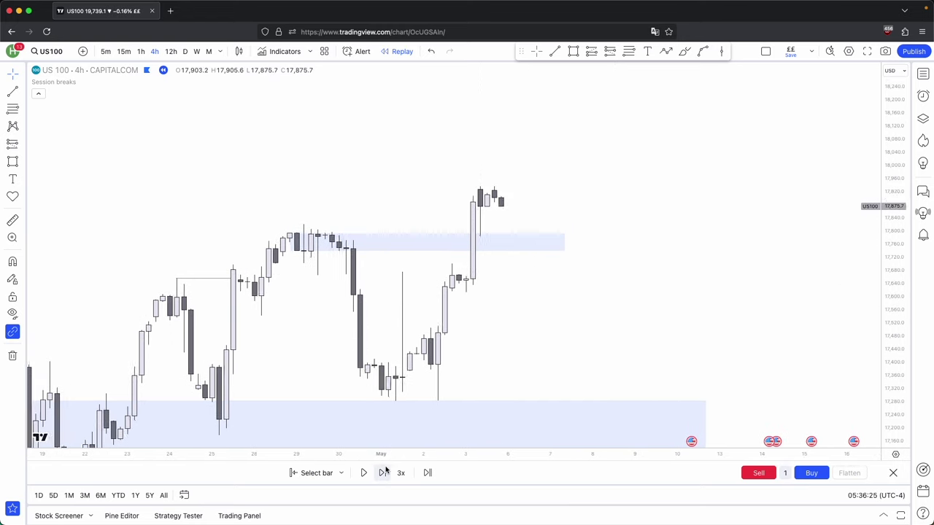
left_click(383, 473)
left_click(383, 473)
left_click(385, 472)
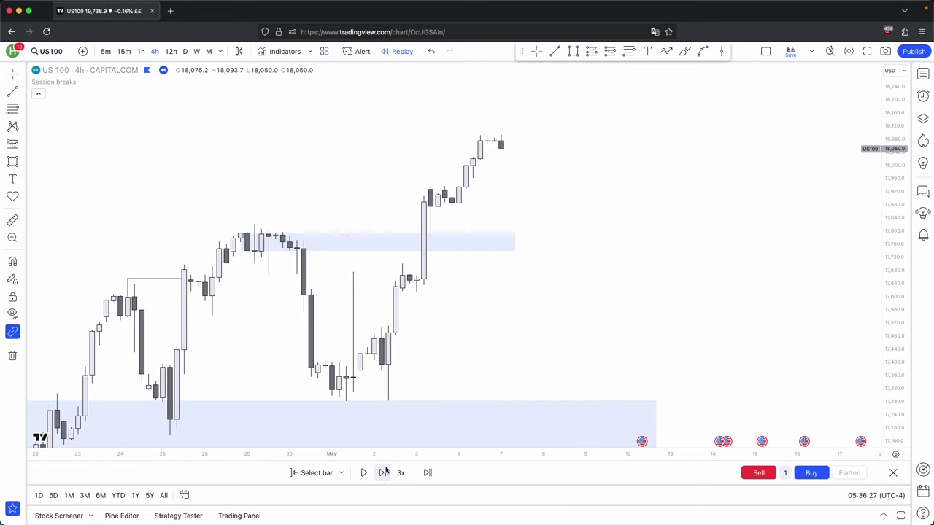
left_click(386, 471)
left_click(386, 470)
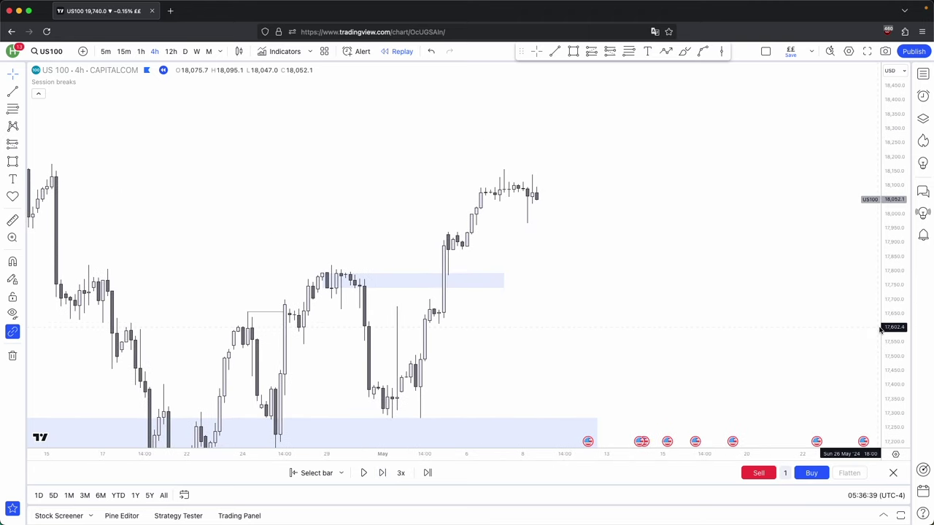
Draw a horizontal trend line from the 6 May high at 18,092.8 to the 7 May candle that breaks it.
left_click_drag(823, 322, 839, 308)
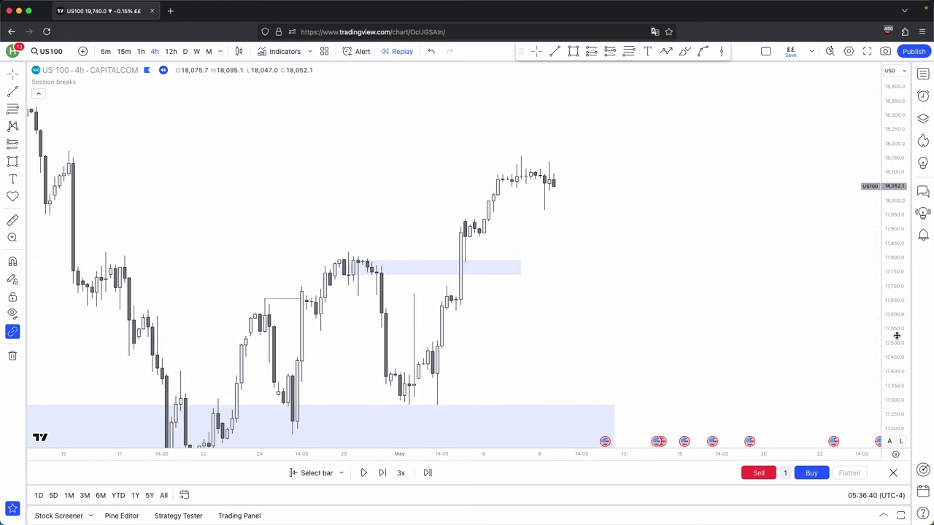
left_click_drag(897, 336, 897, 290)
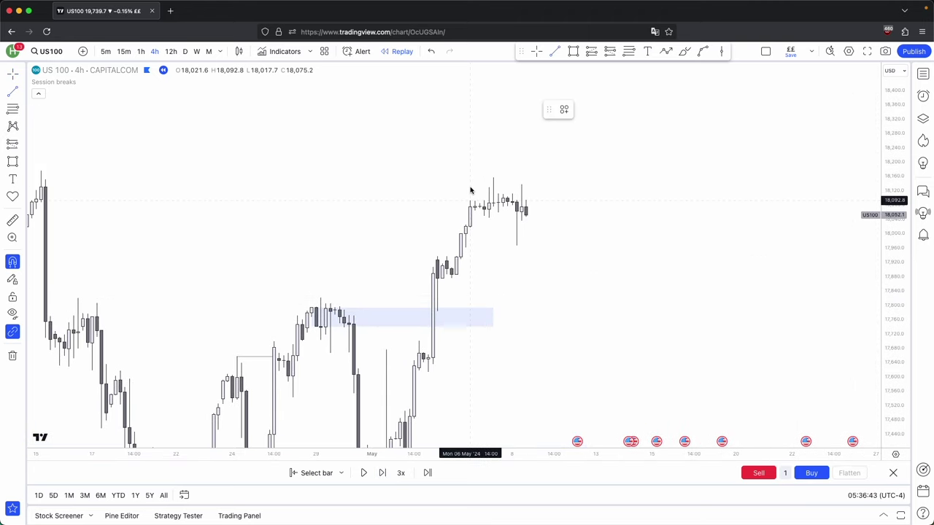
left_click(471, 191, "super")
left_click(500, 199)
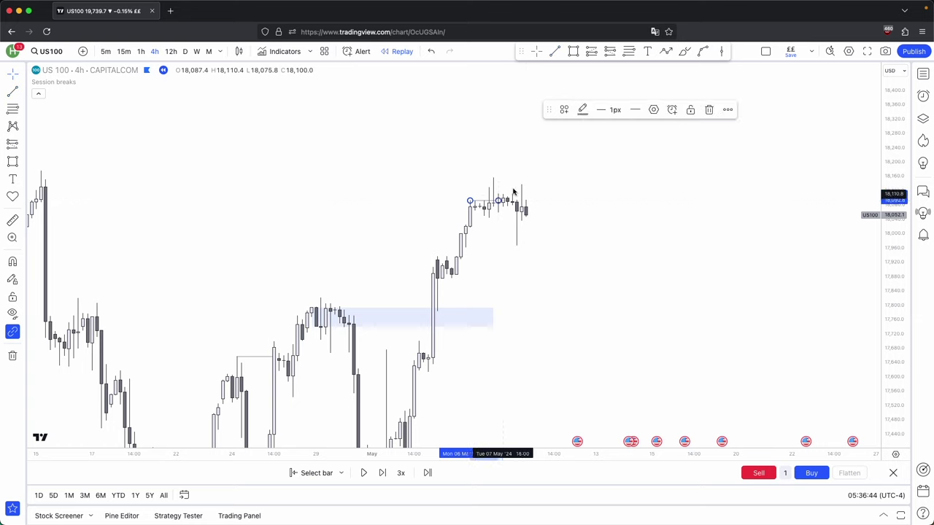
Place a Fib retracement on the latest leg, from the swing low near 17,875 to the 7 May high near 18,157.
left_click_drag(576, 209, 581, 215)
scroll(494, 207, "up", 1)
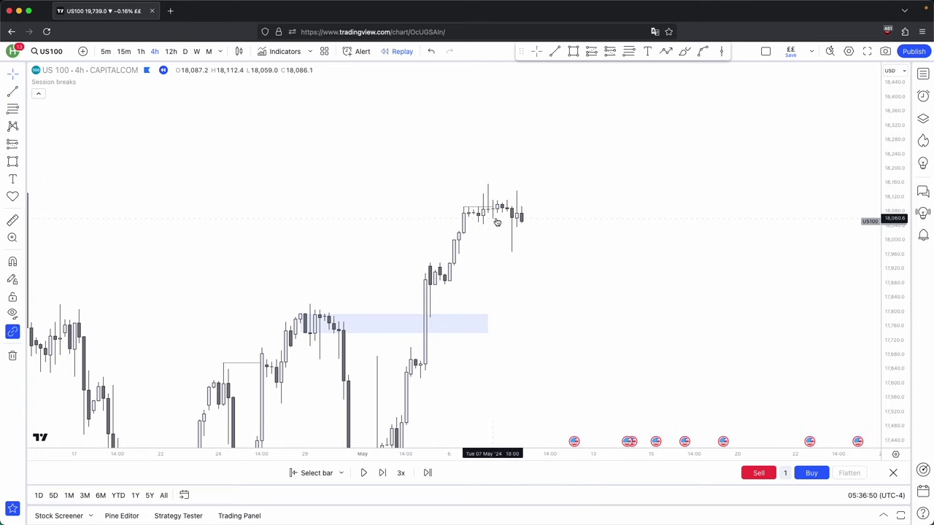
left_click(558, 53)
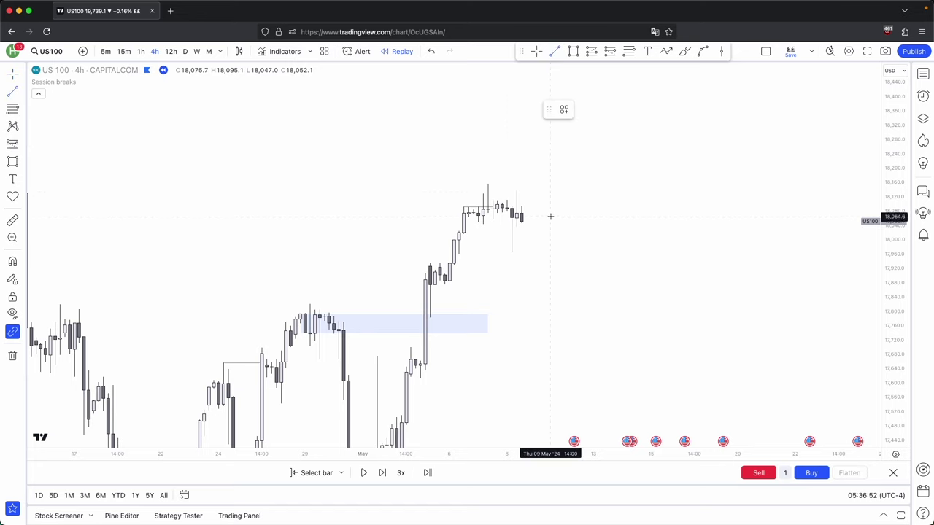
left_click(629, 51)
left_click(444, 284)
left_click(488, 186)
Mark the small 4h gap from about 18,000 to 18,015 with a rectangle extended to about 10 May.
left_click(463, 238, "super")
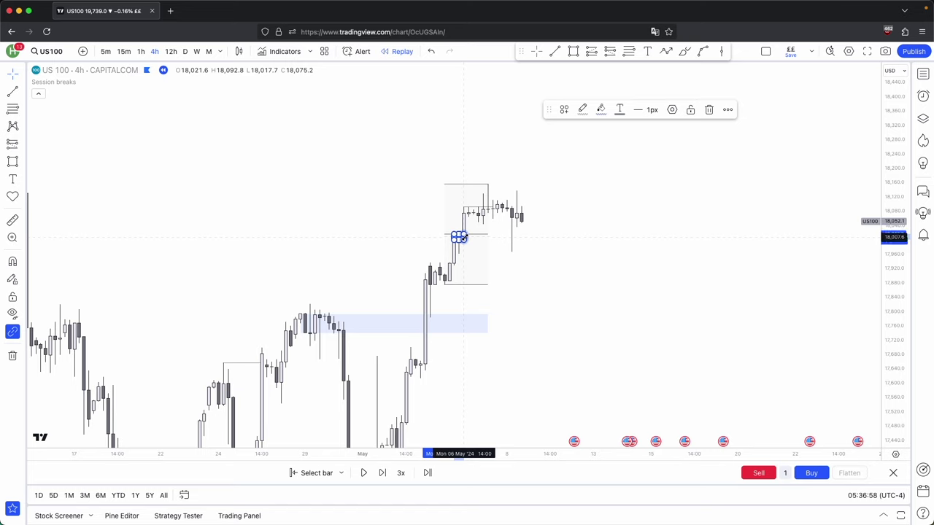
left_click_drag(463, 237, 569, 248)
left_click(542, 254)
Draw a horizontal trend line from the 7 May low near 18,043 across to the latest candle.
left_click(557, 54)
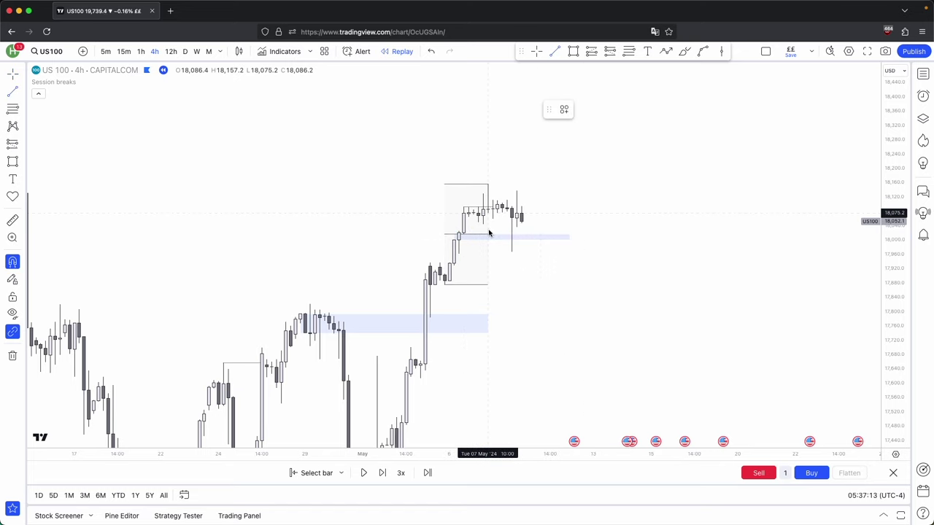
left_click(525, 231, "shift")
left_click(523, 260)
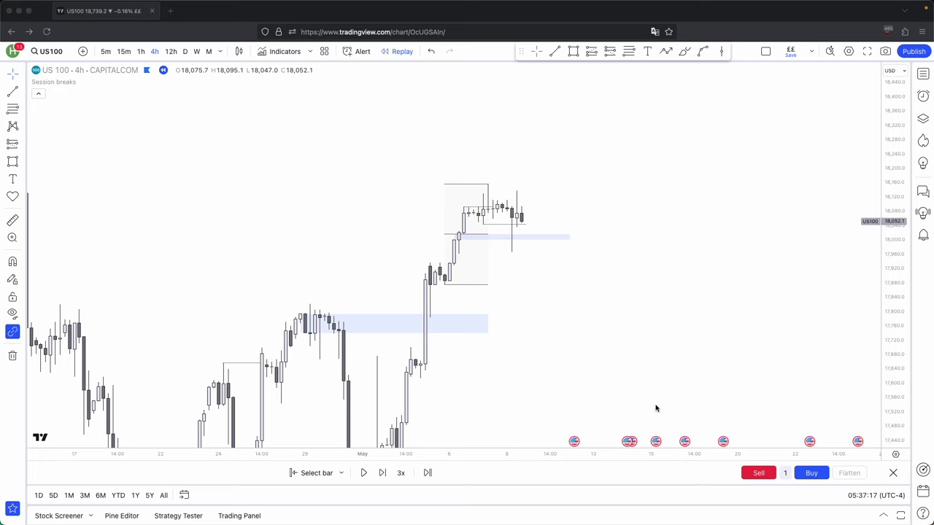
Advance the replay bar by bar through the retest of the small 4h gap and the move above the 7 May high.
left_click(383, 475)
left_click(383, 474)
left_click(383, 475)
left_click(383, 474)
left_click(383, 475)
left_click(383, 474)
left_click(383, 474)
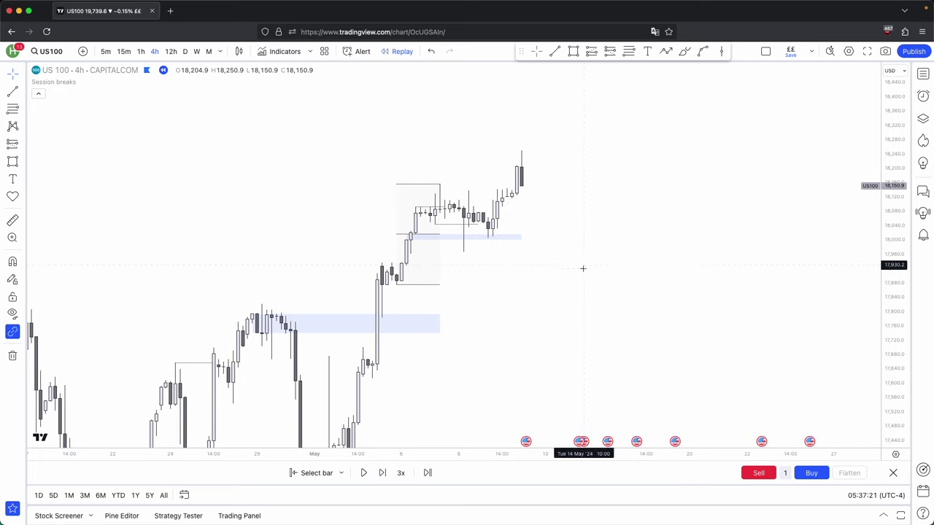
Draw a horizontal trend line from the 7 May high to the 10 May breakout candle, and delete the Fib retracement.
left_click_drag(583, 267, 577, 290)
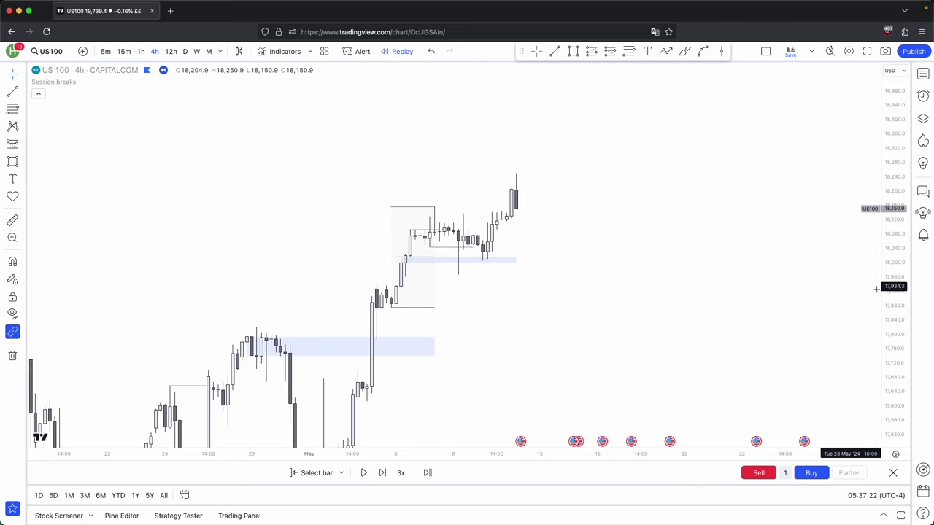
left_click(554, 51)
left_click(437, 216, "super")
left_click(513, 220, "shift")
left_click(403, 216)
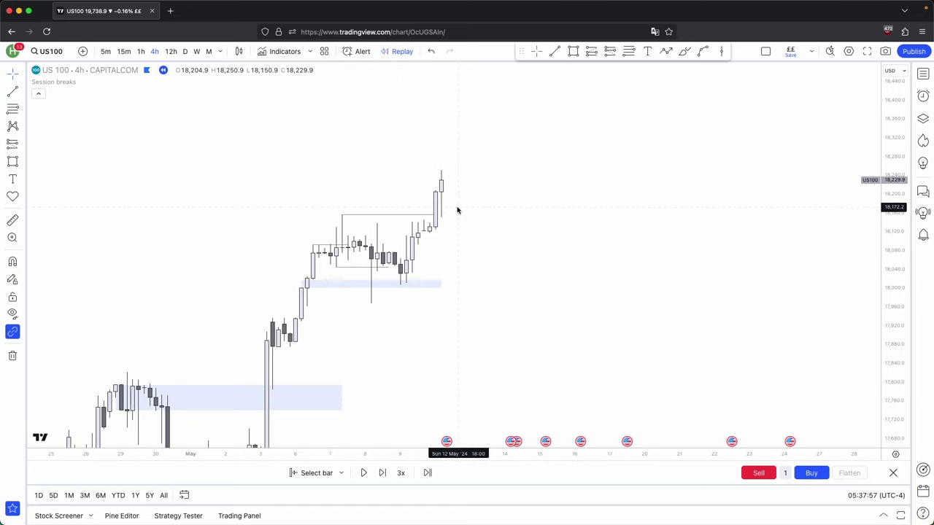
Advance the replay bar by bar to the 14 May candle that breaks above the 10 May high.
left_click(384, 477)
left_click(384, 477)
left_click(384, 478)
left_click(384, 477)
left_click(384, 478)
left_click(383, 477)
left_click(383, 477)
left_click(384, 477)
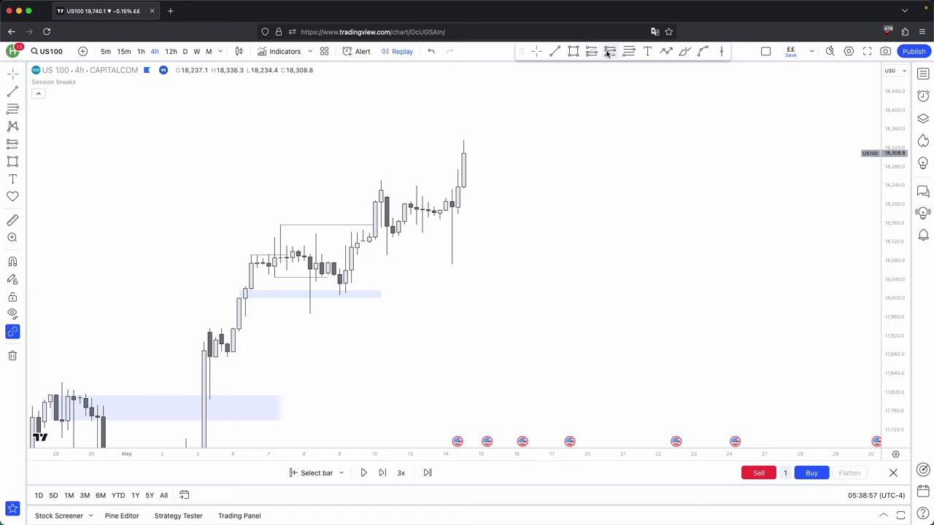
Brush circles around the 10 May and 14 May lows with freehand price paths between and after them, and undo the strokes.
left_click(684, 51)
mouse_move(391, 246)
left_mouse_down()
mouse_move(381, 256)
mouse_move(402, 245)
mouse_move(454, 267)
mouse_move(450, 273)
mouse_move(457, 251)
left_mouse_up()
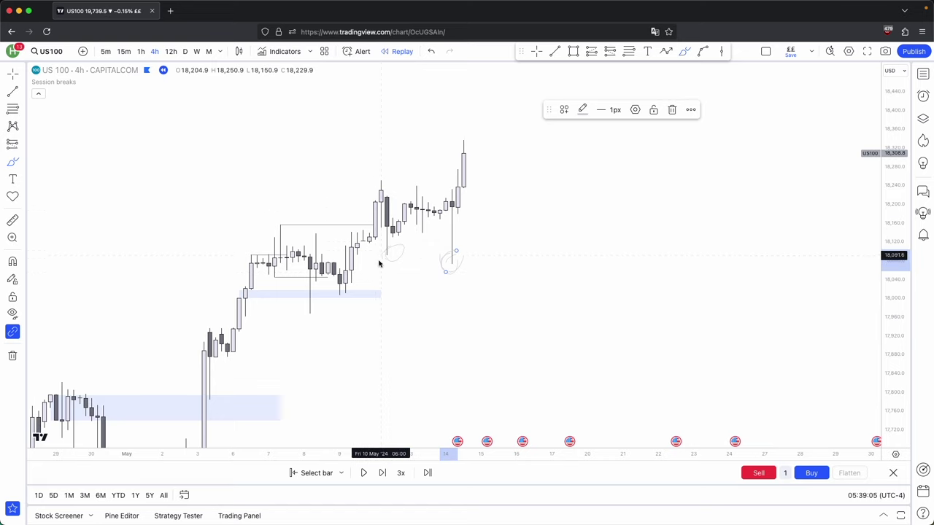
left_click_drag(458, 261, 475, 213)
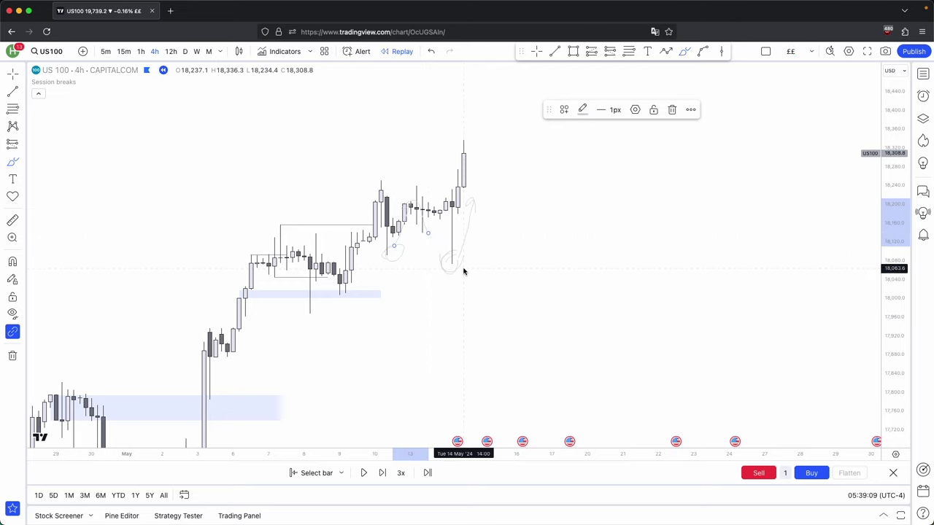
key("super+z")
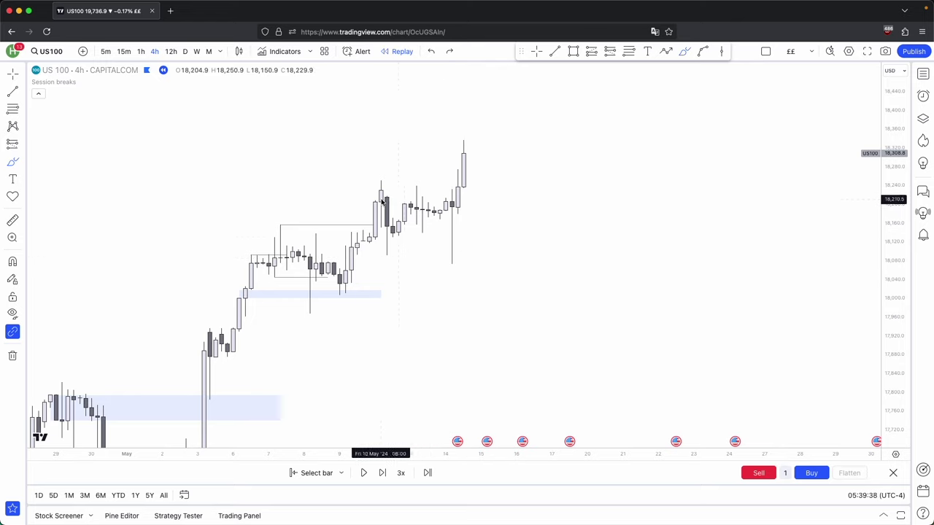
Circle the 10 May and 14 May lows with the brush, and draw a horizontal line from the 18,250.9 high to 14 May.
left_click(394, 251)
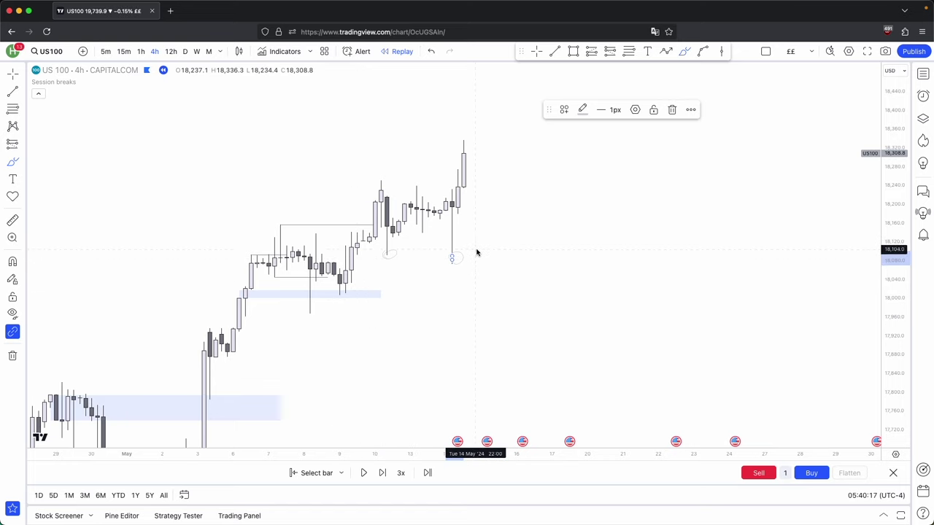
key("Escape")
left_click_drag(380, 179, 452, 179)
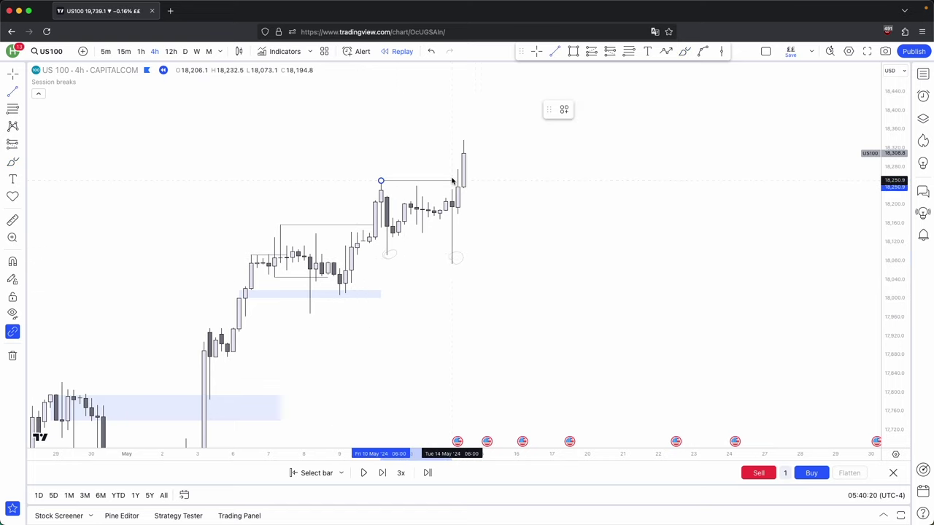
Advance the replay by a few 4h bars to the start of 15 May.
left_click_drag(530, 177, 511, 199)
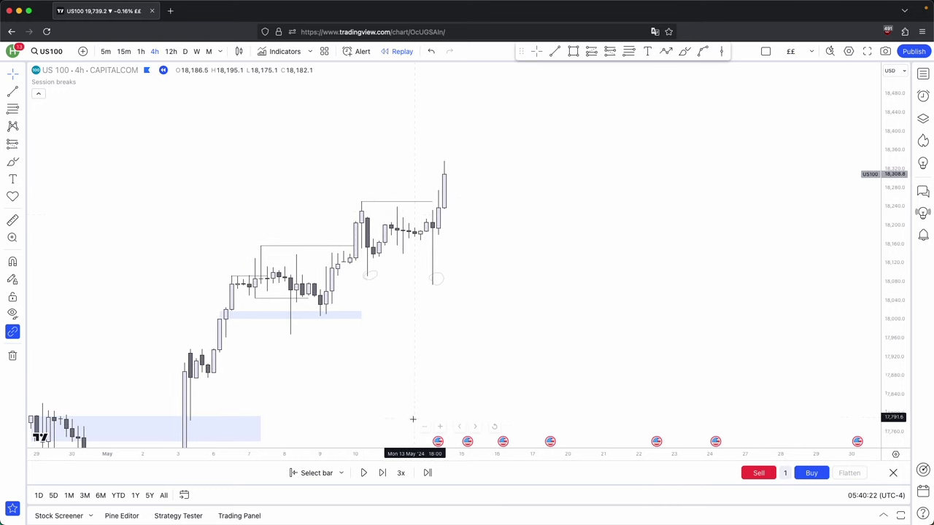
left_click(385, 473)
left_click(385, 473)
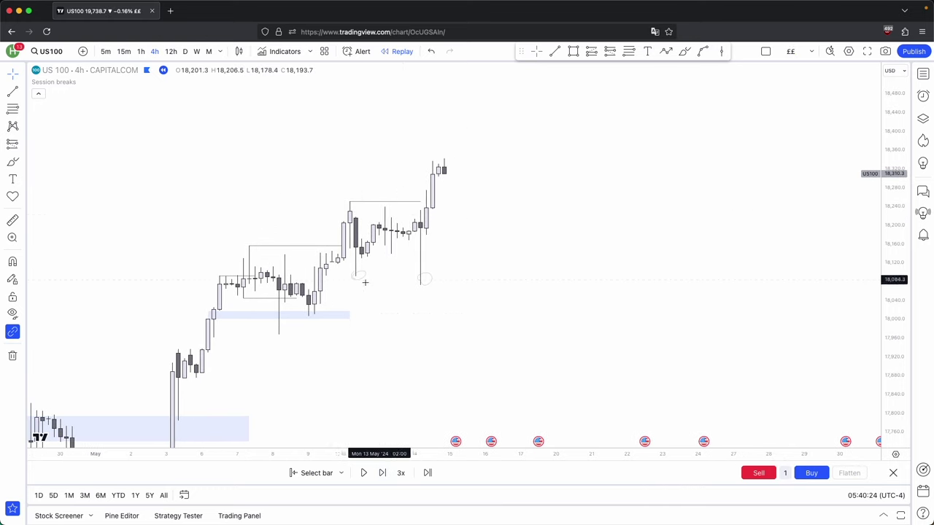
left_click(385, 473)
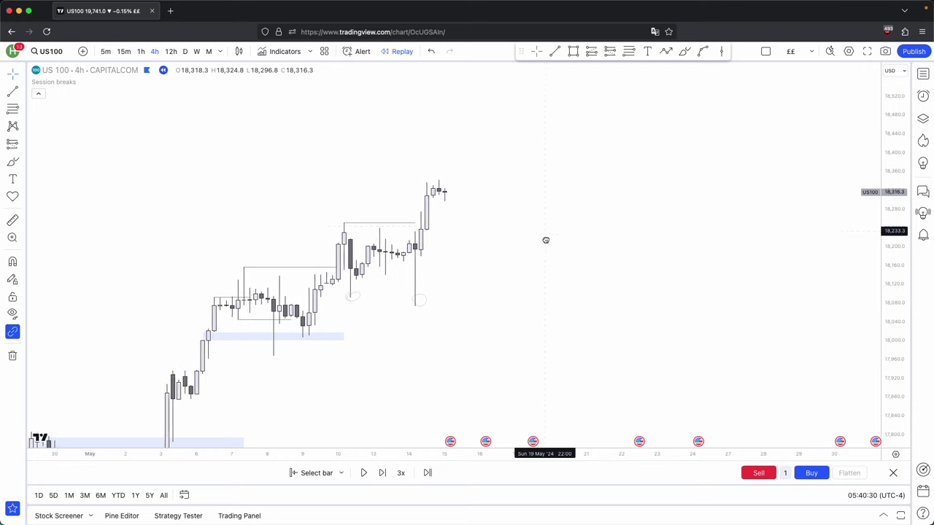
Mark the 14 May 4h gap from 18,274.7 to 18,303.6 with a rectangle extended to about 20 May.
left_click(574, 51)
left_click(426, 223)
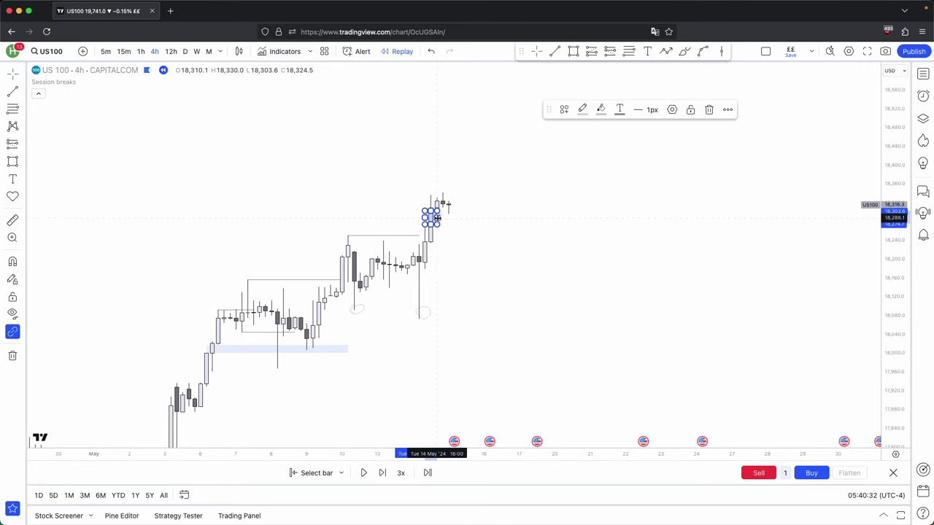
left_click(579, 212)
left_click(606, 245)
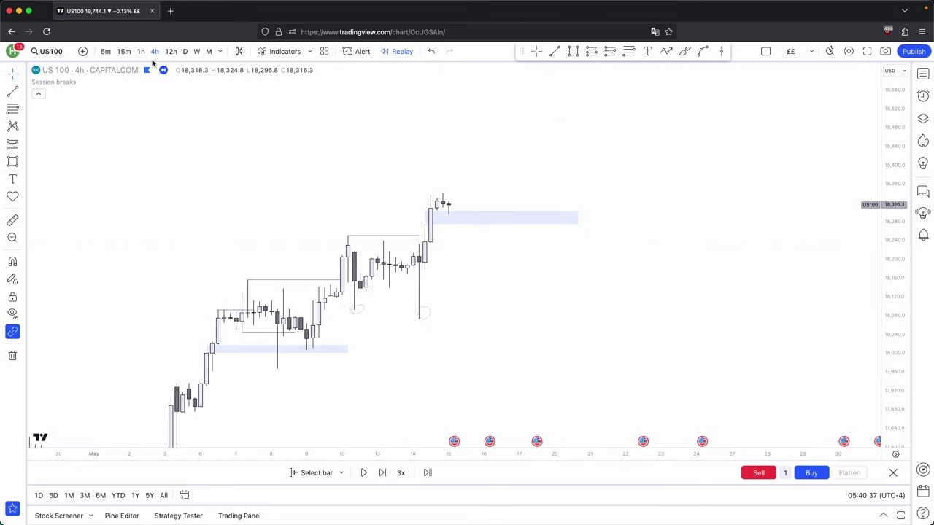
Switch the chart to the 15m timeframe and examine the candles around the 14 May gap rectangle.
left_click(125, 52)
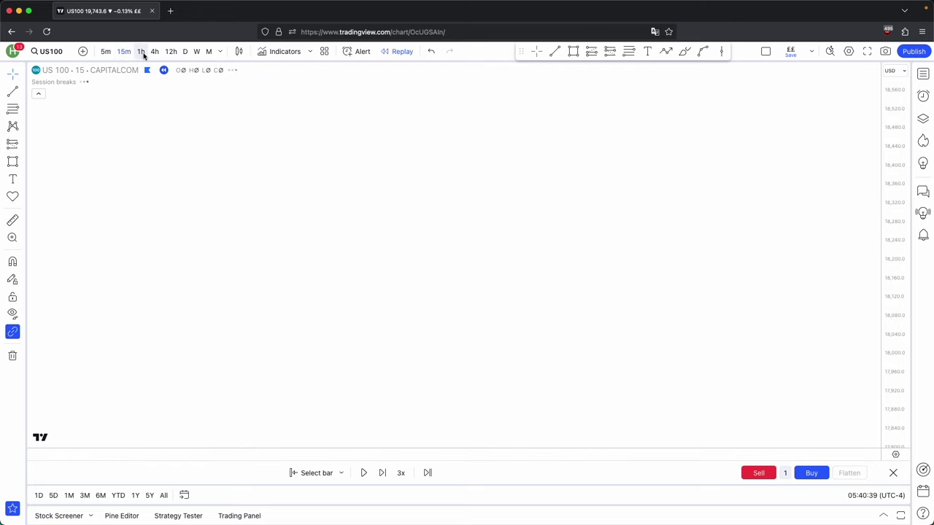
left_click_drag(889, 349, 890, 241)
scroll(695, 265, "down", 1)
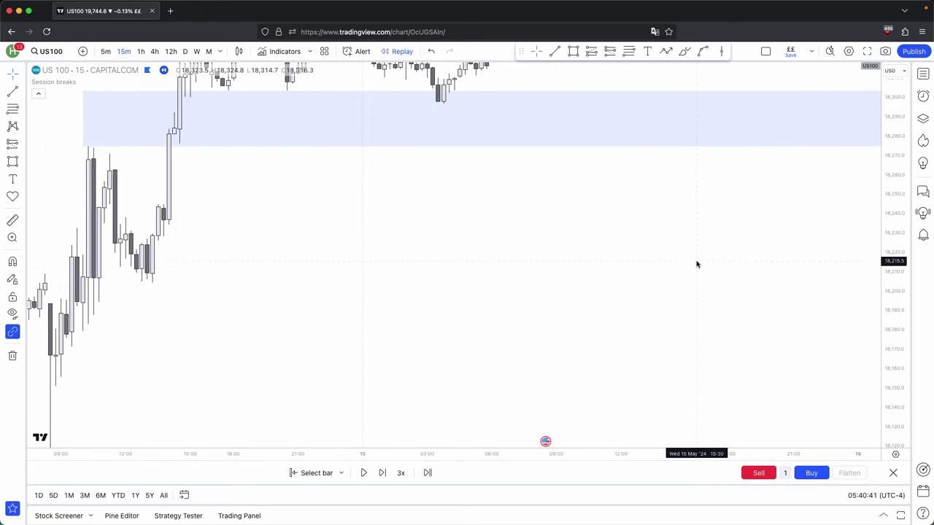
scroll(696, 283, "down", 2)
left_click_drag(696, 238, 617, 416)
scroll(537, 330, "down", 3)
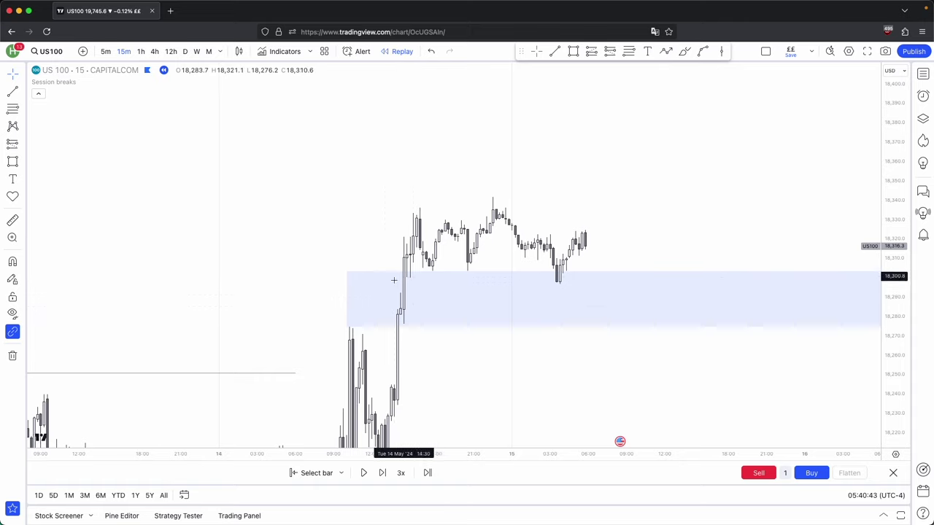
left_click_drag(409, 265, 323, 179)
Advance the 15m replay bar by bar through the 15 May surge from the gap to above 18,400.
left_click(384, 473)
left_click(383, 473)
left_click(384, 473)
left_click(384, 473)
left_click(384, 472)
left_click(384, 473)
left_click_drag(640, 221, 605, 273)
left_click(414, 298)
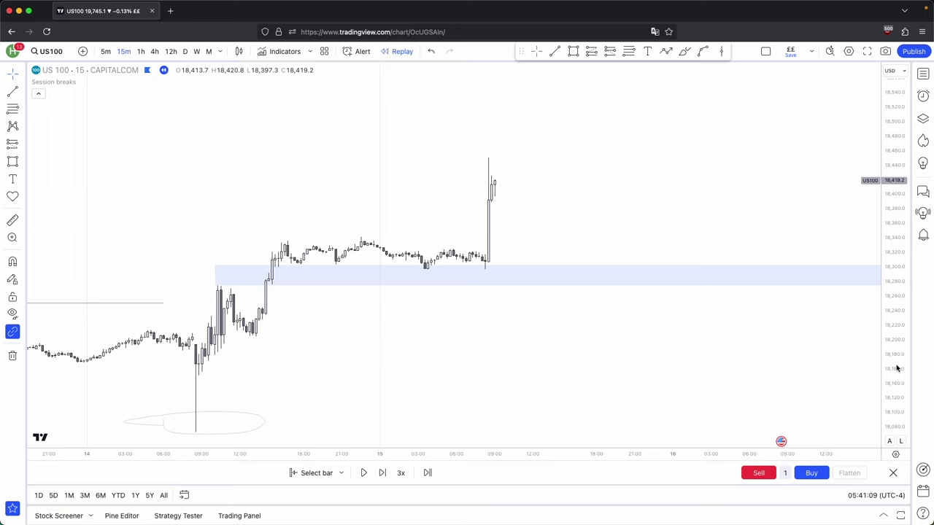
Switch the US100 chart back to the 4h timeframe and examine the reaction from the 14 May gap rectangle.
left_click_drag(897, 368, 528, 256)
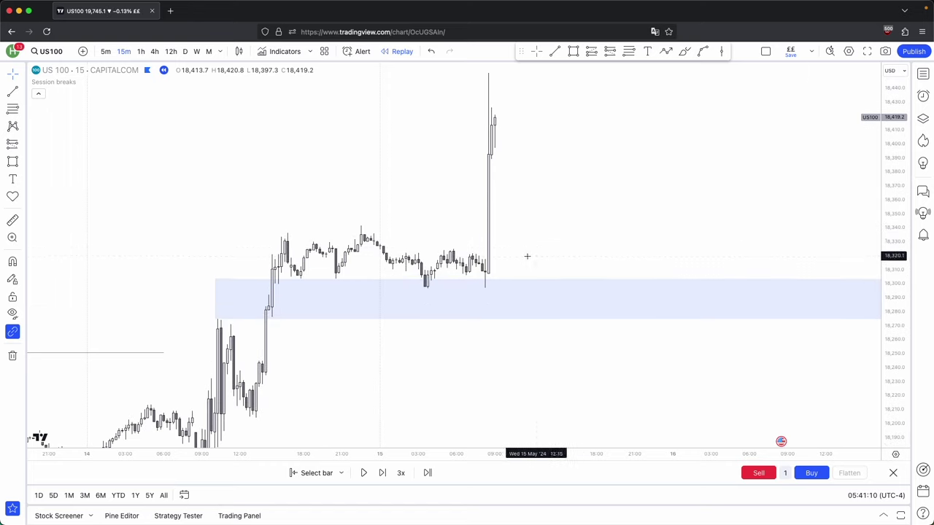
left_click(154, 51)
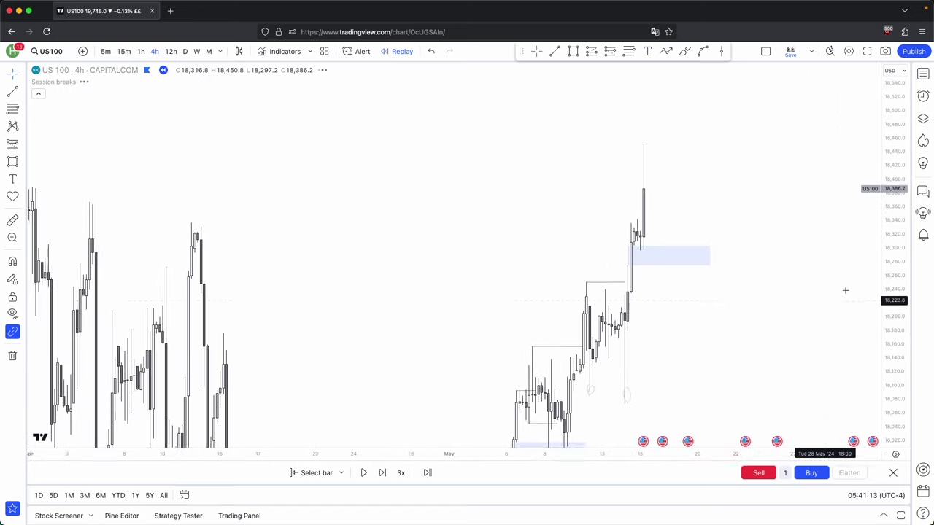
scroll(728, 246, "up", 2)
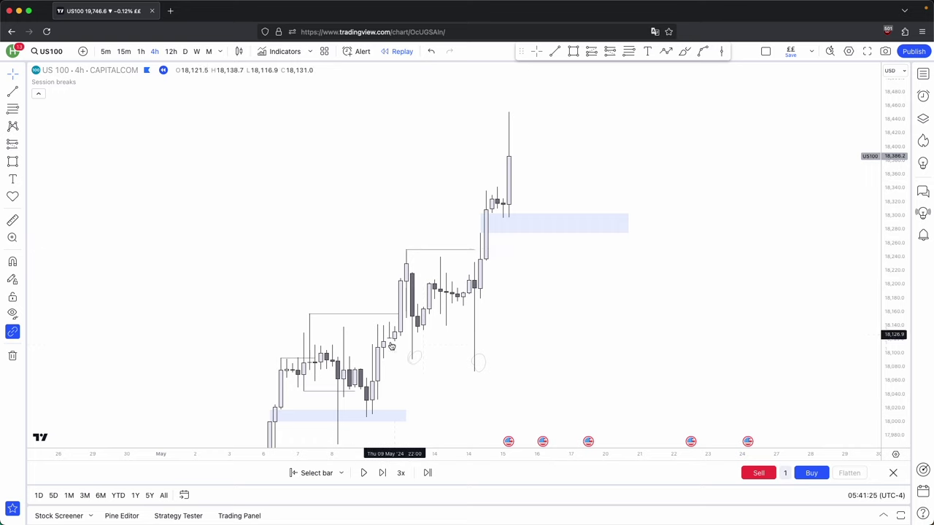
left_click_drag(544, 143, 508, 149)
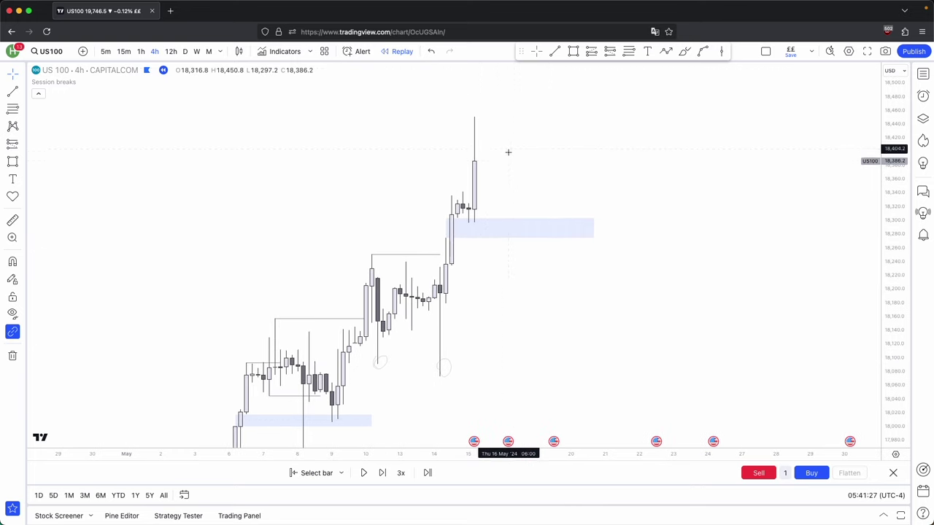
scroll(502, 157, "up", 1)
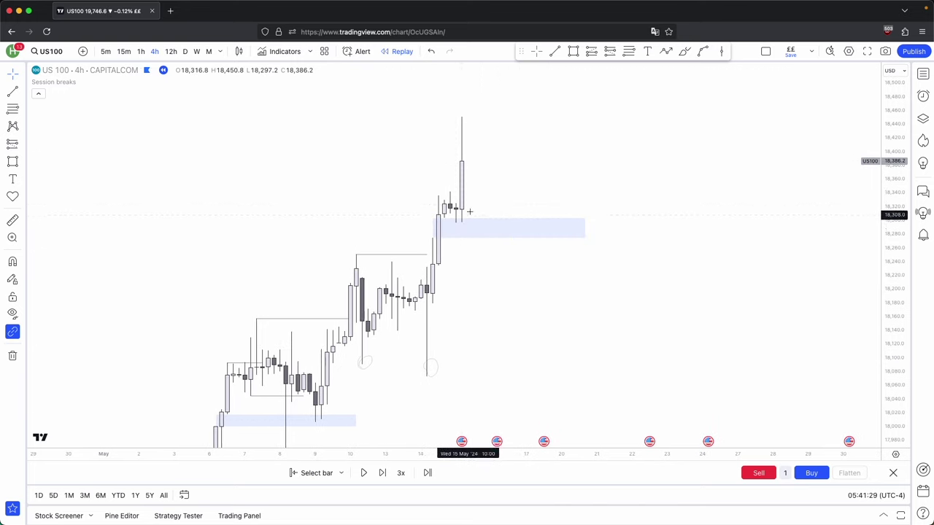
Advance the 4h replay to 16 May and mark the swept high at 18,639.2 with a short horizontal trend line.
left_click(381, 473)
left_click(382, 473)
left_click(381, 473)
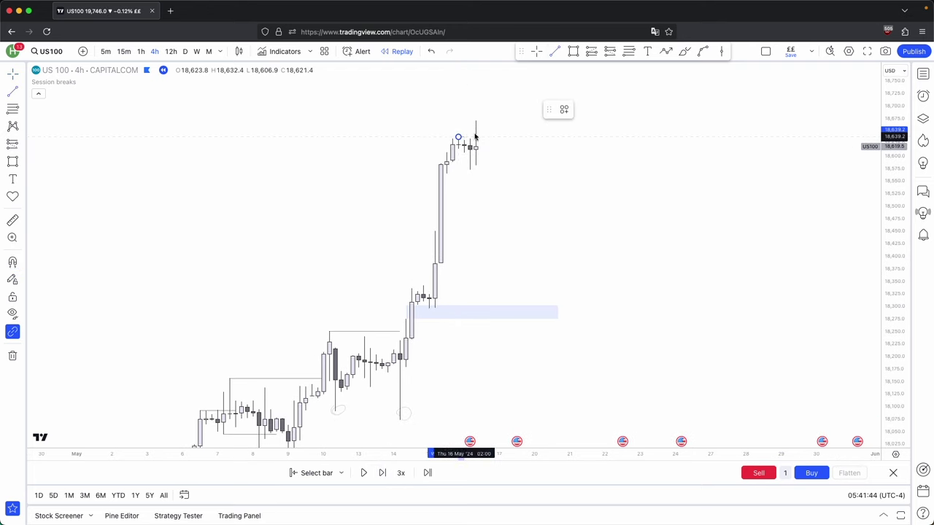
left_click(488, 136)
Mark the 15 May 4h gap from 18,450.8 to 18,565.2 with a rectangle extended to about 21 May.
left_click_drag(530, 178, 514, 195)
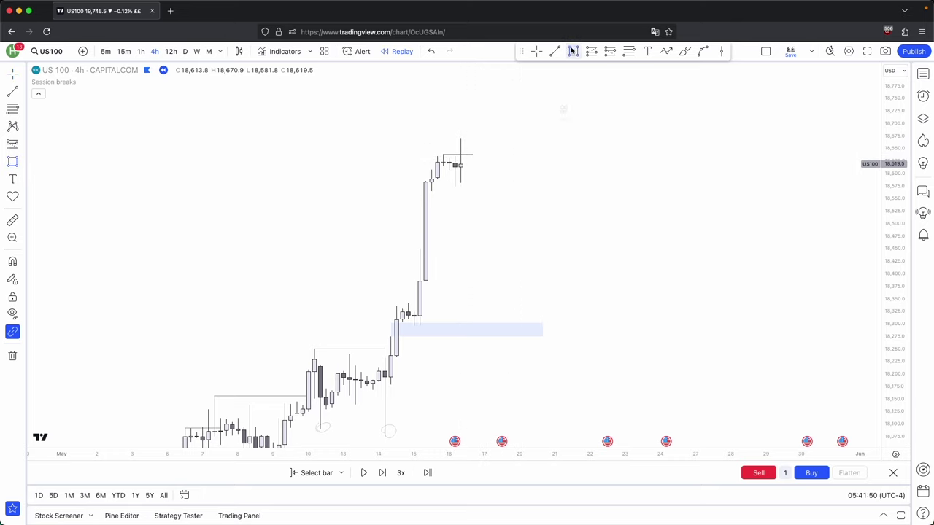
left_click(420, 250, "super")
left_click(432, 192, "super")
left_click_drag(433, 220, 562, 221)
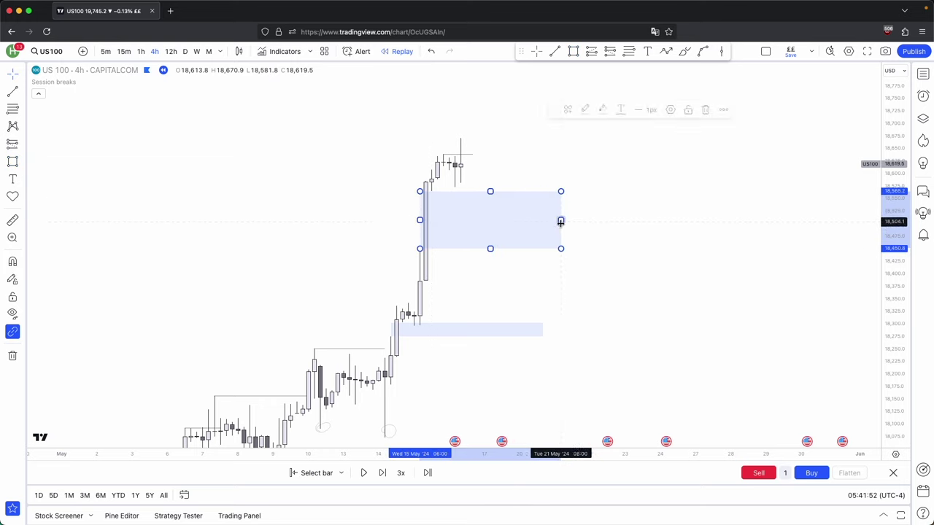
left_click(471, 198)
Advance the 4h replay bar by bar through the pullback into the 15 May gap, up to late 17 May.
left_click(385, 474)
left_click(385, 474)
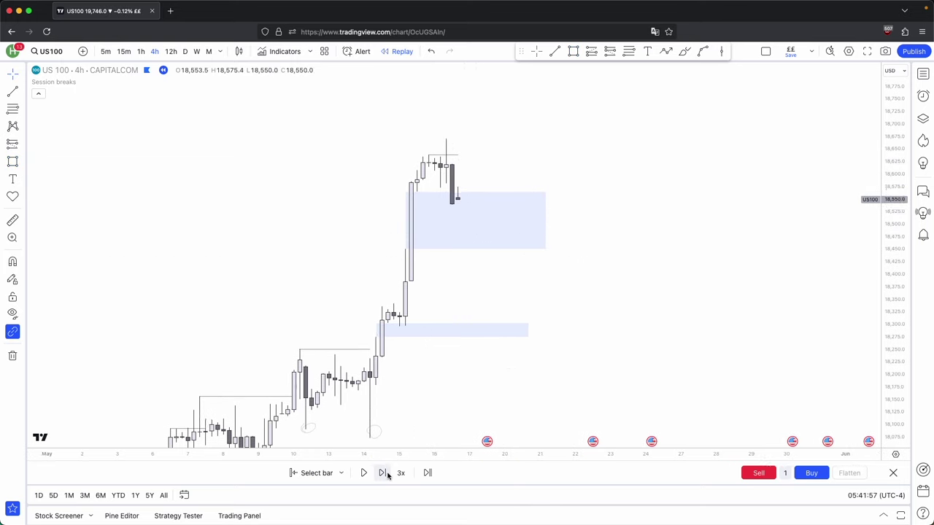
left_click(385, 474)
left_click(385, 475)
left_click(385, 475)
left_click(385, 475)
left_click(386, 474)
left_click(386, 474)
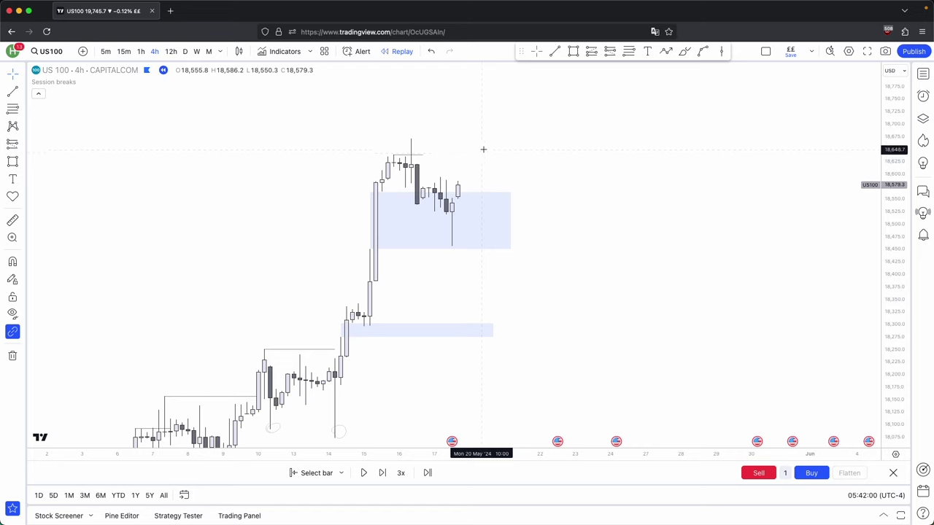
Measure the upswing from the 15 May low at 18,296.8 to the 16 May high with a Fibonacci retracement.
left_click(629, 50)
left_click(364, 326)
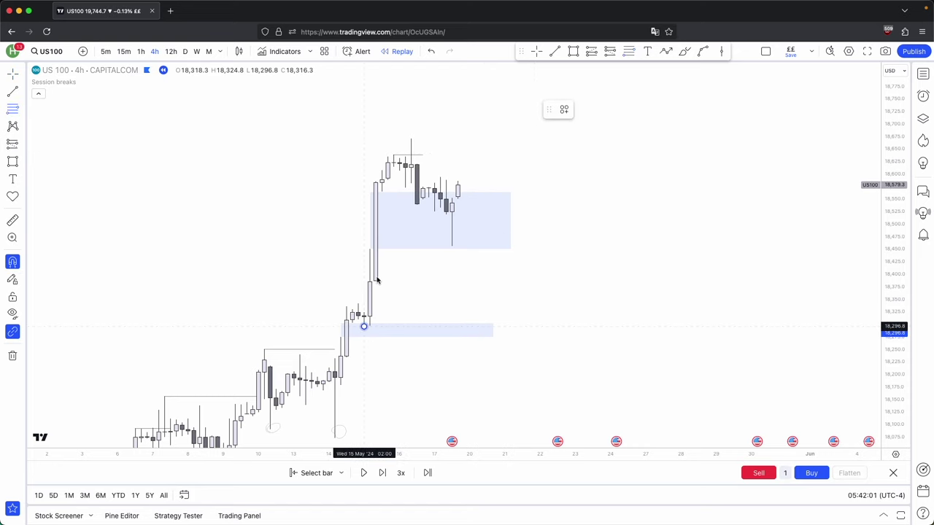
left_click(408, 135)
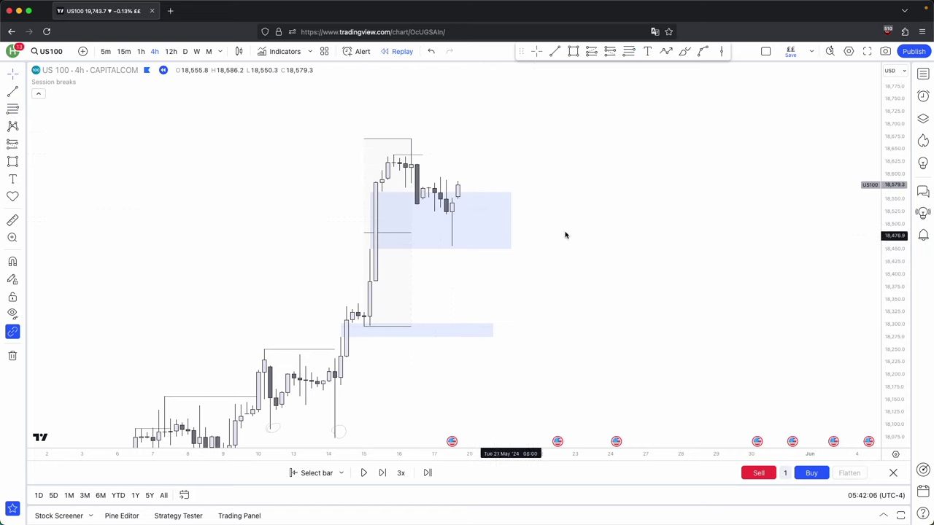
Advance the 4h replay bar by bar from 17 May past the 16 May high and on to 21 May.
left_click(381, 474)
left_click(382, 473)
left_click(382, 474)
left_click(382, 474)
left_click(382, 474)
left_click(382, 474)
left_click(382, 474)
left_click(382, 473)
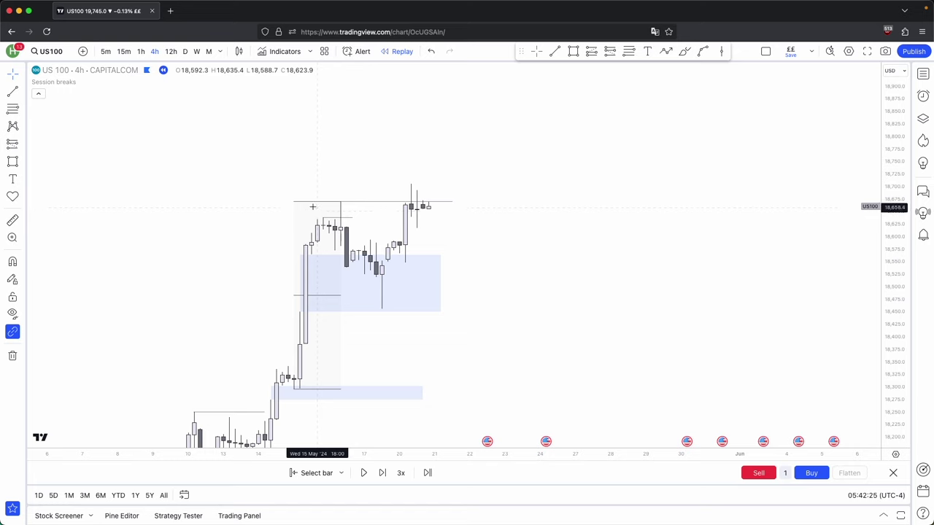
left_click(381, 473)
left_click(381, 472)
left_click(381, 473)
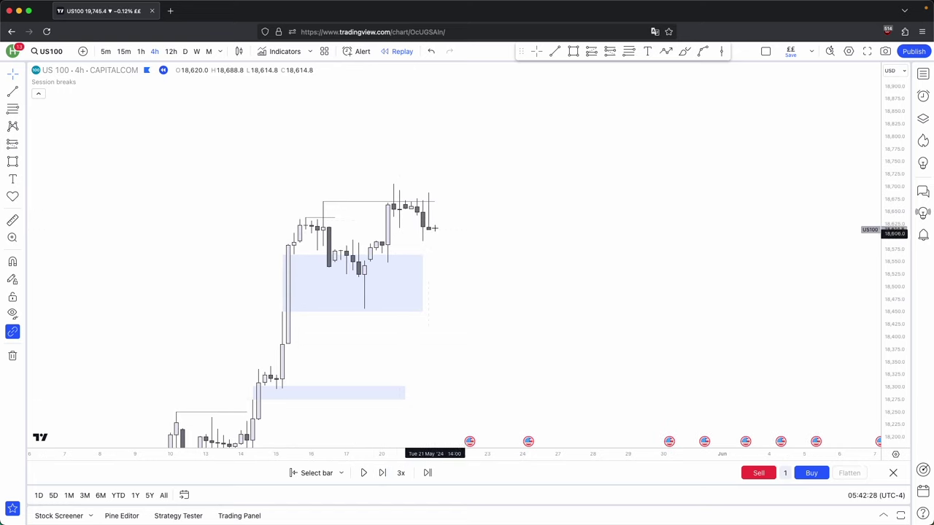
Draw a Fibonacci retracement over the 20 May rise from 18,549.2 to its high and delete it.
left_click(629, 51)
left_click(389, 262)
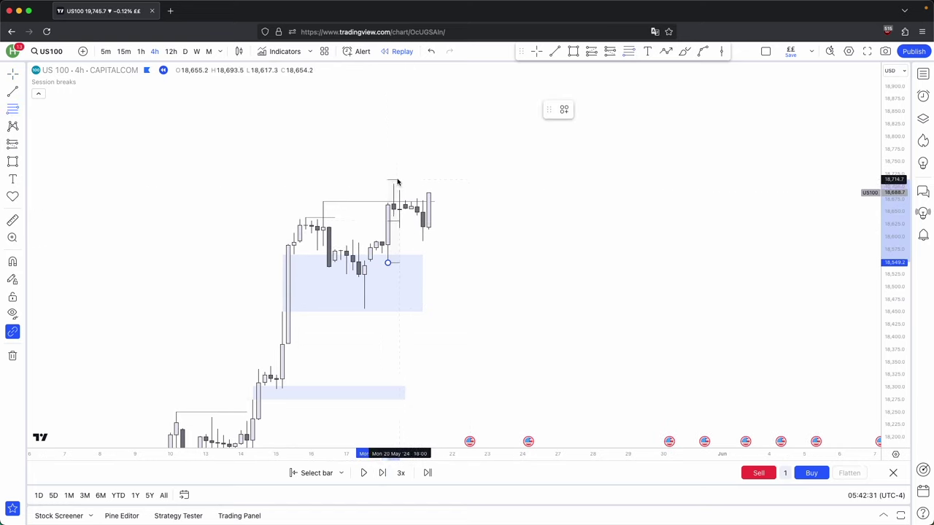
left_click(395, 184)
left_click(673, 111)
Mark the 20 May low at about 18,617 with a horizontal trend line and advance the replay a few 4h bars.
left_click(555, 52)
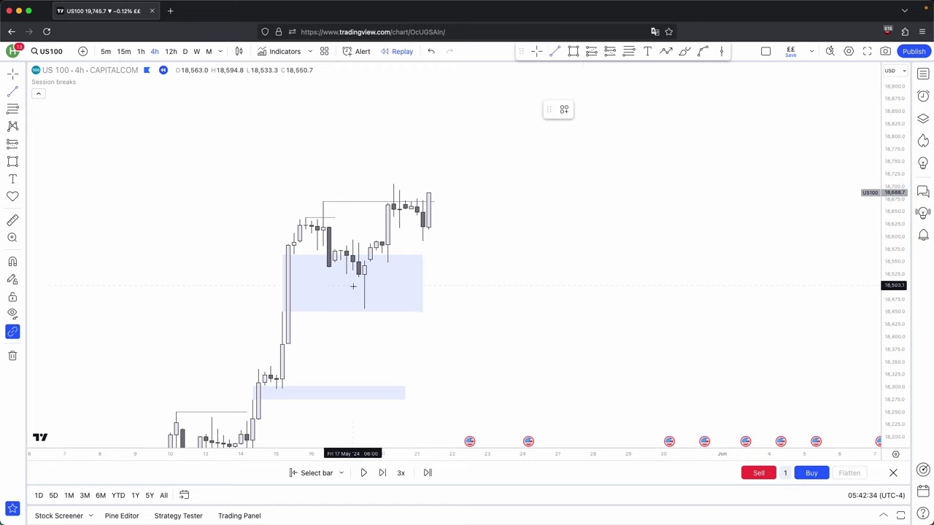
left_click_drag(398, 234, 475, 228)
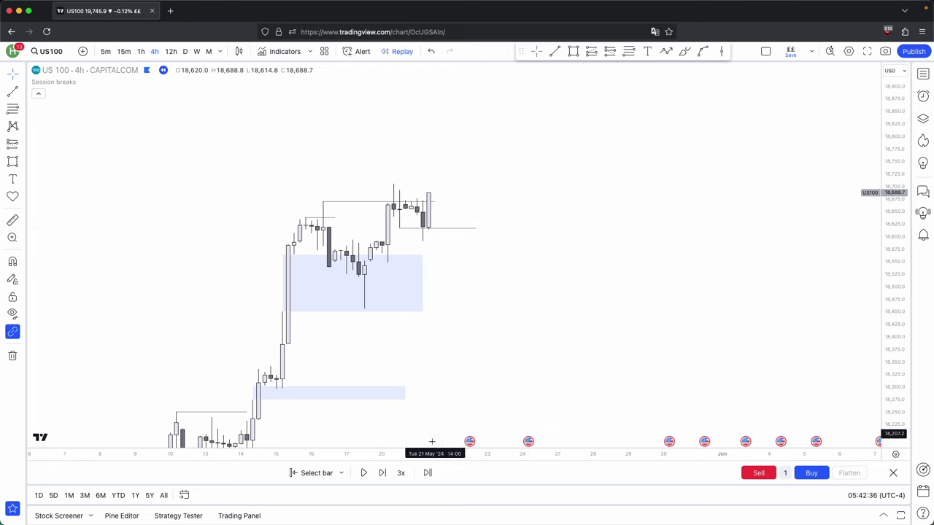
left_click(381, 473)
left_click(381, 473)
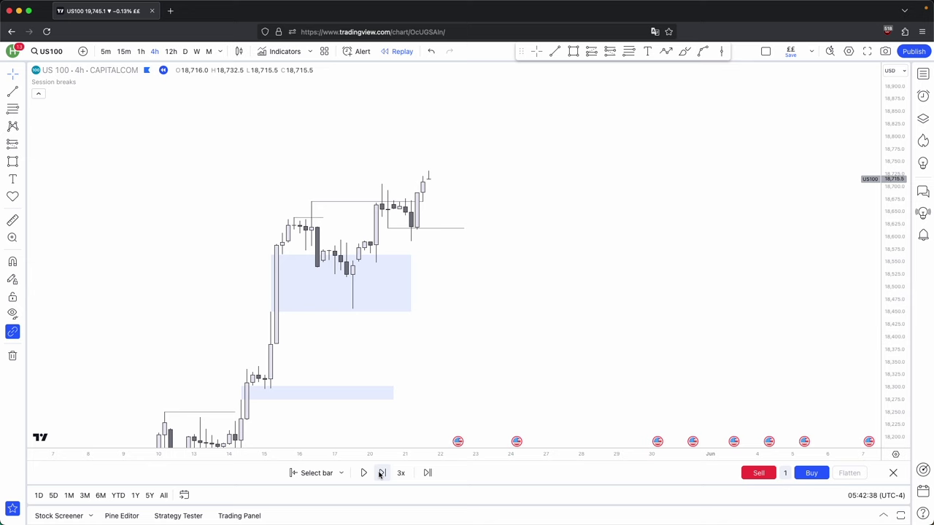
left_click(380, 473)
left_click(381, 473)
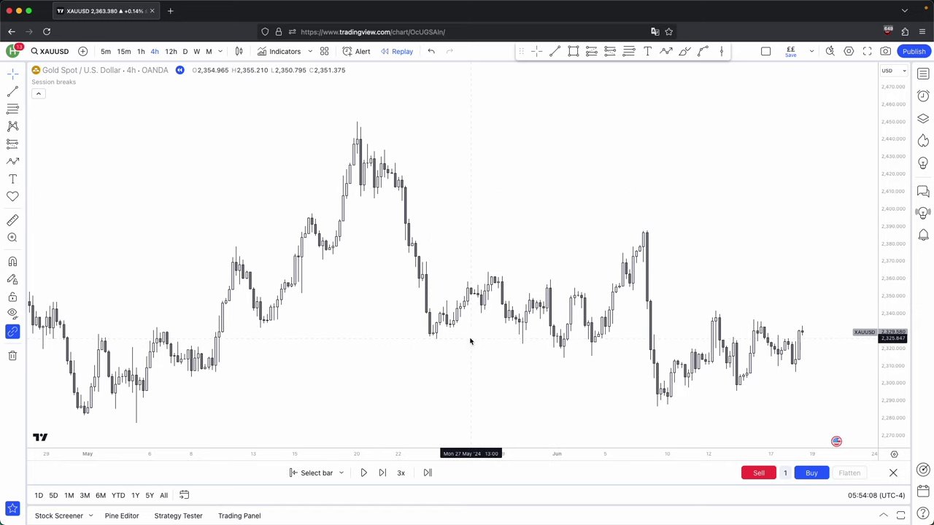
Measure the XAUUSD 4h drops from the 20 May peak and the 21 May high down to the 23 May low.
left_click_drag(453, 335, 400, 325)
scroll(445, 200, "down", 2)
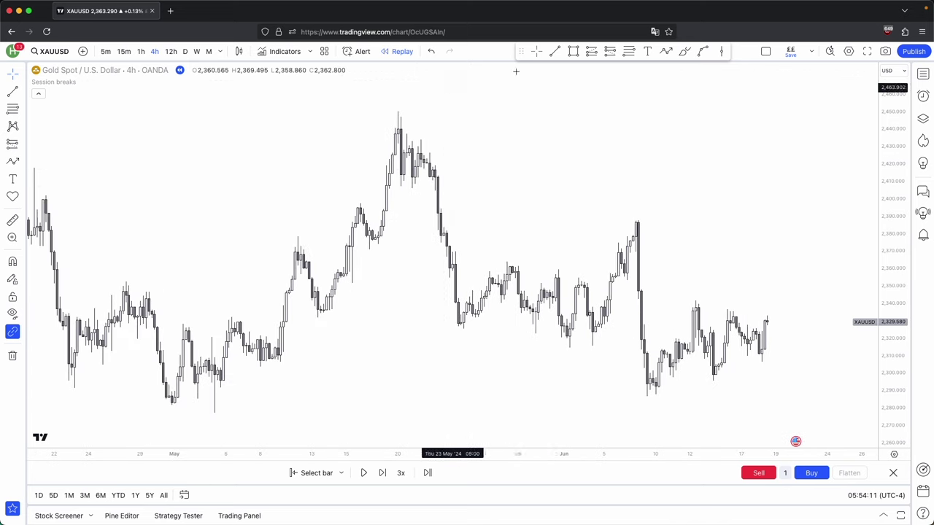
left_click(400, 111, "shift")
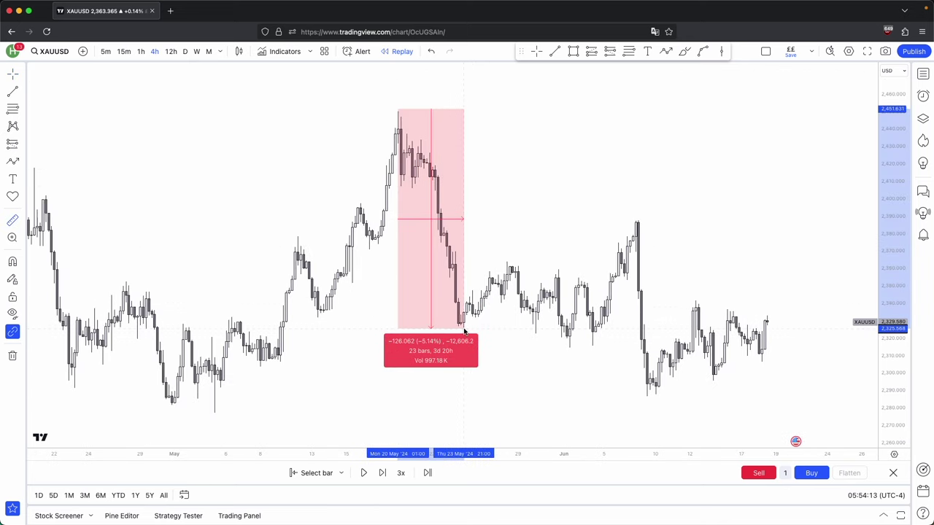
left_click(516, 186)
left_click(427, 142, "shift")
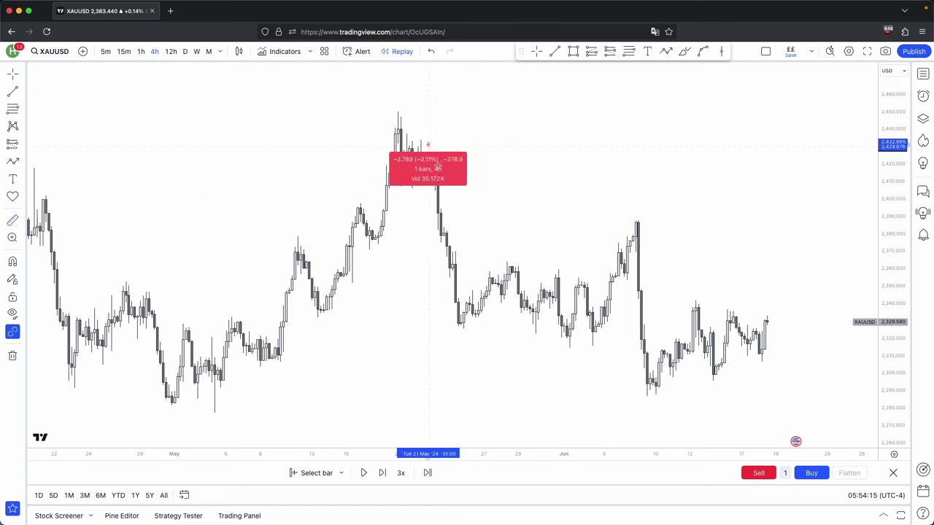
left_click(463, 333)
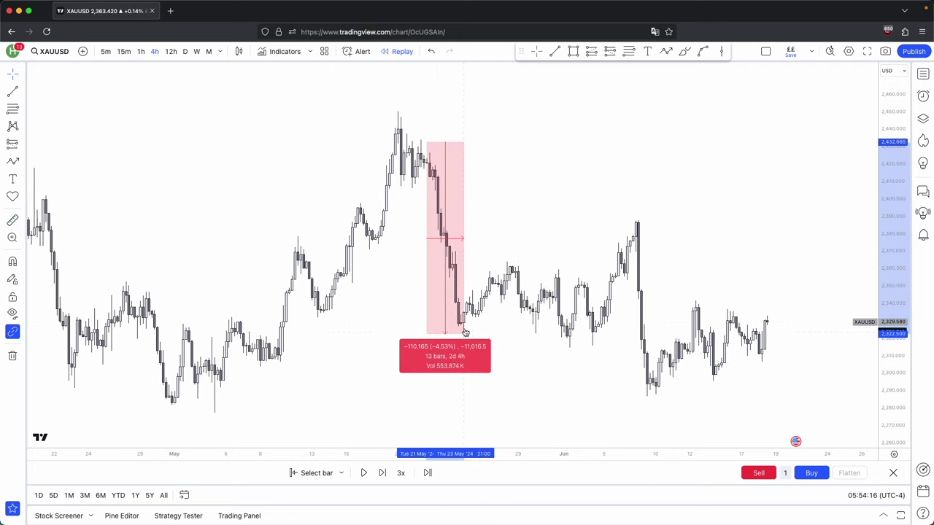
left_click(513, 246)
Measure the XAUUSD rise from the 4 June low to the 7 June high.
left_click(578, 346)
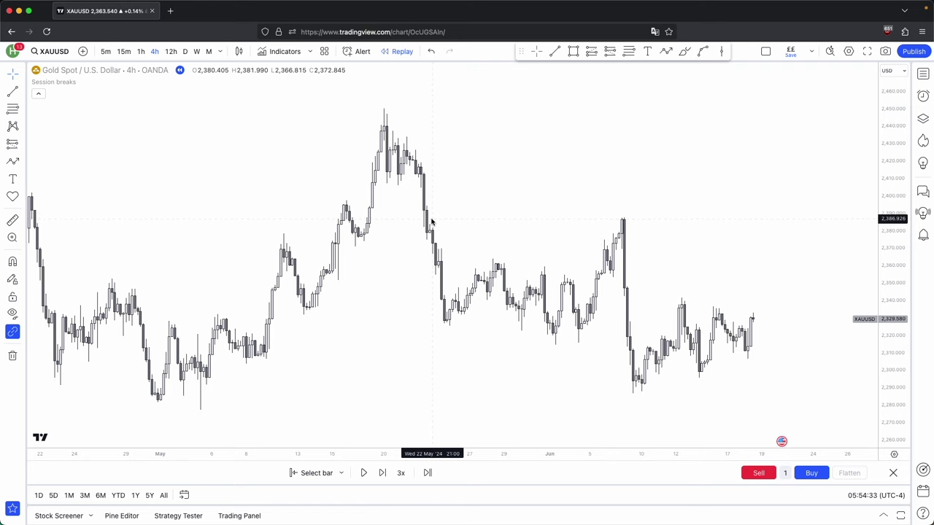
left_click(584, 352, "shift")
left_click(627, 212)
left_click(629, 215)
scroll(664, 260, "right", 2)
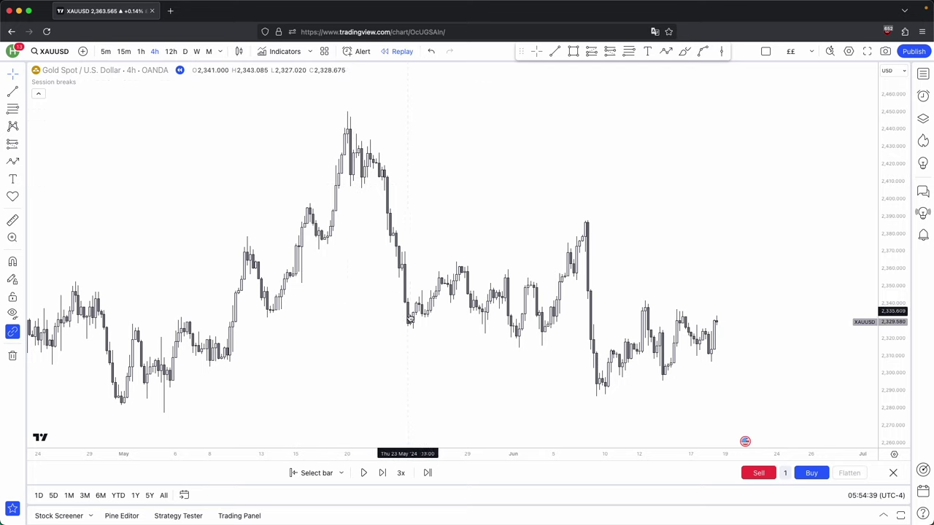
Switch the XAUUSD chart to the 12h timeframe and measure the decline following the 20 May peak.
left_click(171, 52)
scroll(693, 202, "up", 5)
left_click(435, 104)
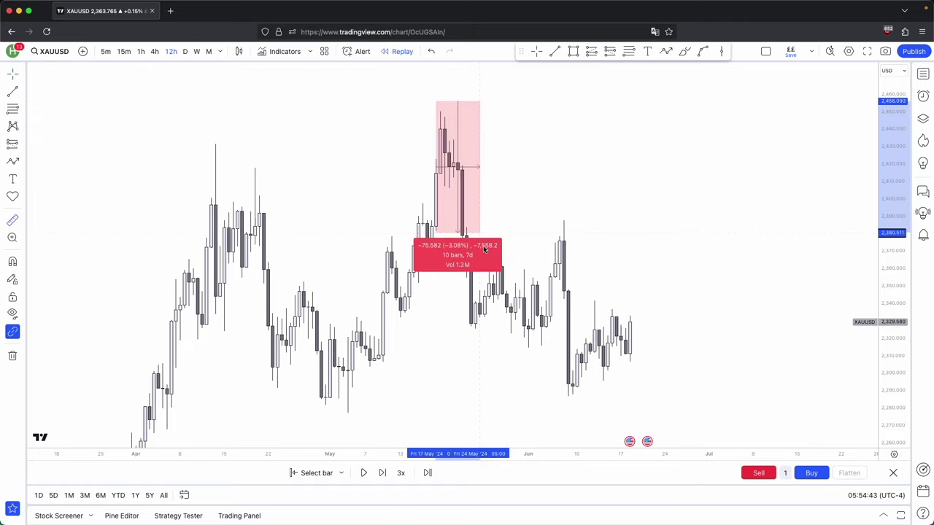
left_click(499, 225)
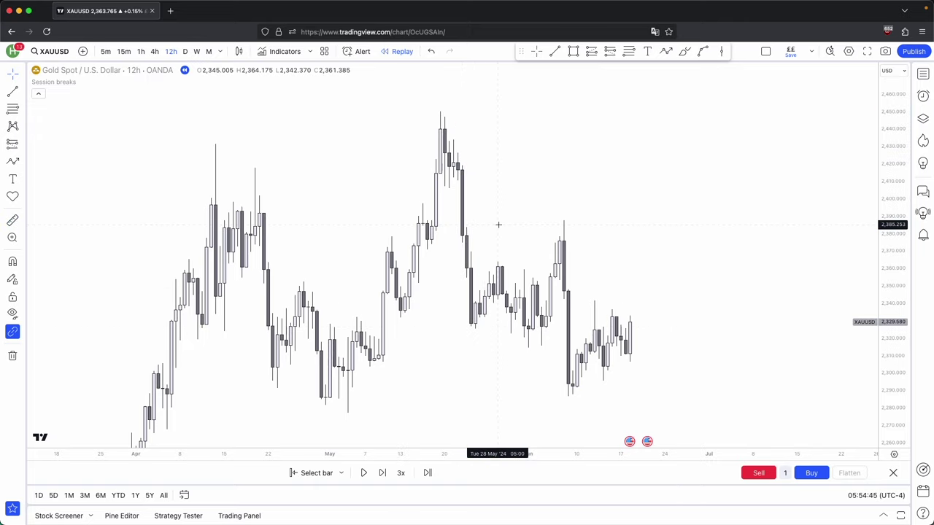
Mark the 12h gap of the 22 May drop, about 2,384 to 2,410, with a rectangle extended to about 24 June.
key("alt+shift+r")
left_click(466, 222)
left_click(459, 180)
left_click_drag(467, 204, 663, 246)
left_click(663, 245)
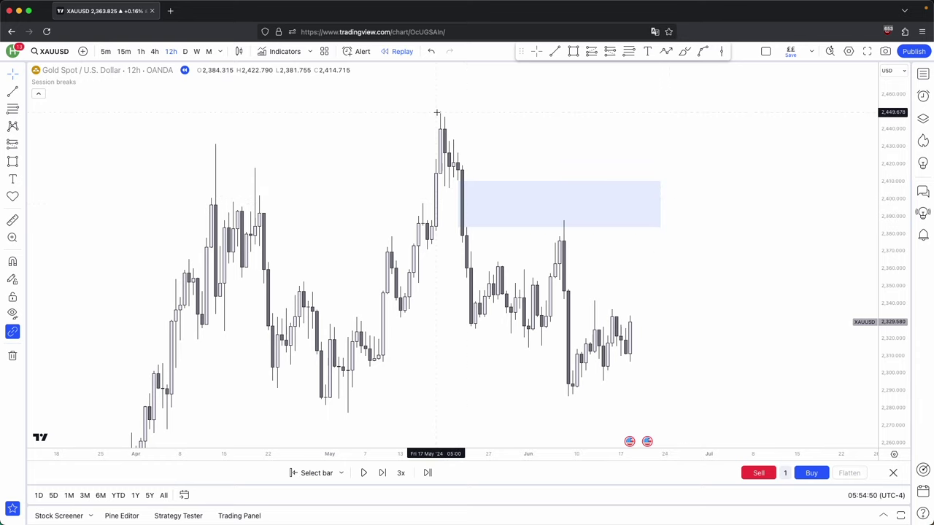
Measure the 12h drop from the 20 May peak to the 23 May low and the rise back to the gap rectangle.
left_click(437, 112, "shift")
left_click(475, 334)
left_click(475, 335)
left_click(475, 353, "shift")
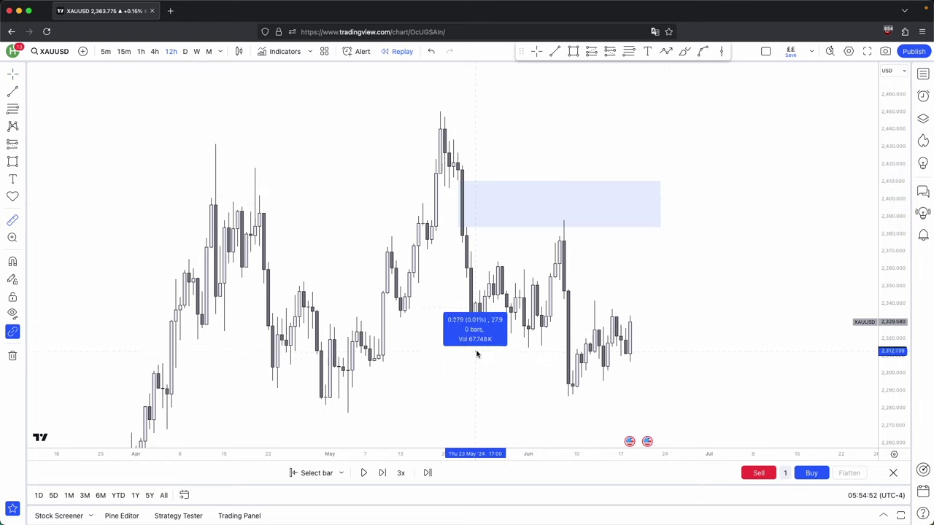
left_click(564, 217)
left_click(603, 248)
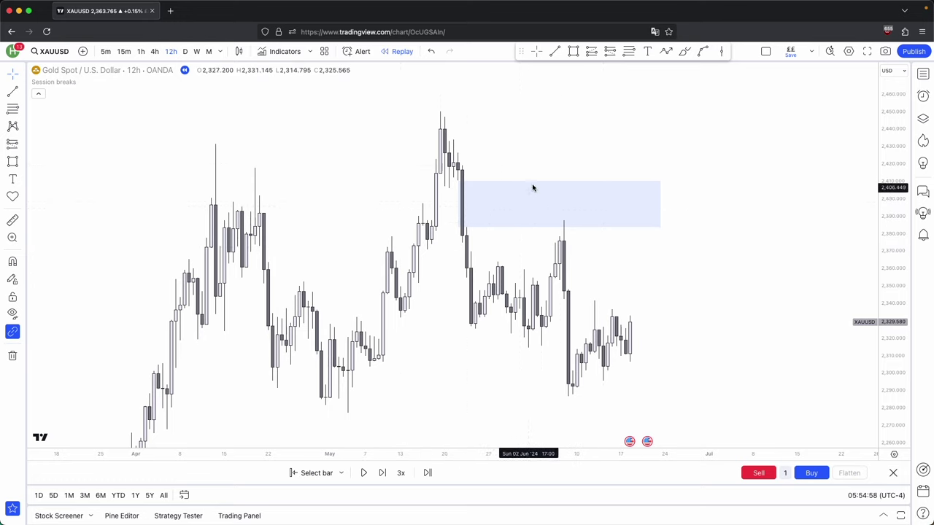
Switch the chart to the 4h timeframe and measure the rise to the 7 June high and the span of the lows before it.
left_click(154, 51)
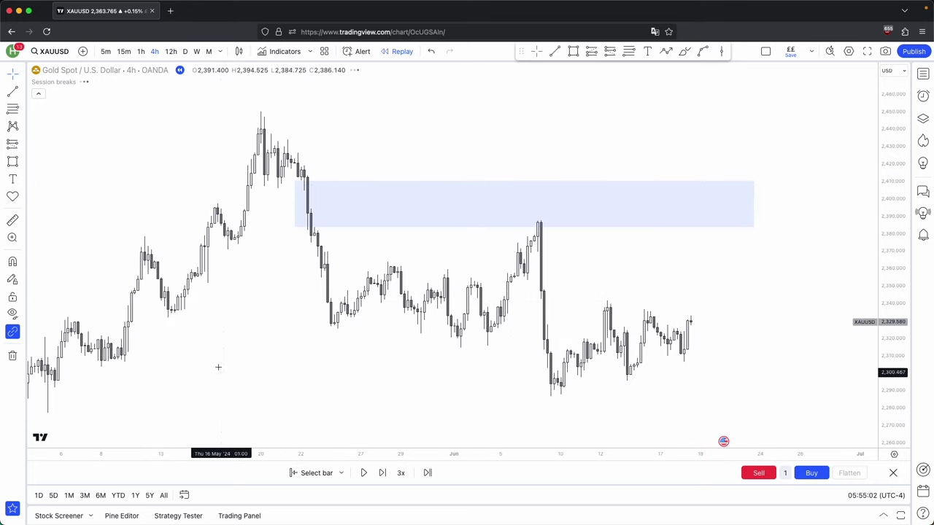
left_click(487, 353, "shift")
left_click(542, 220)
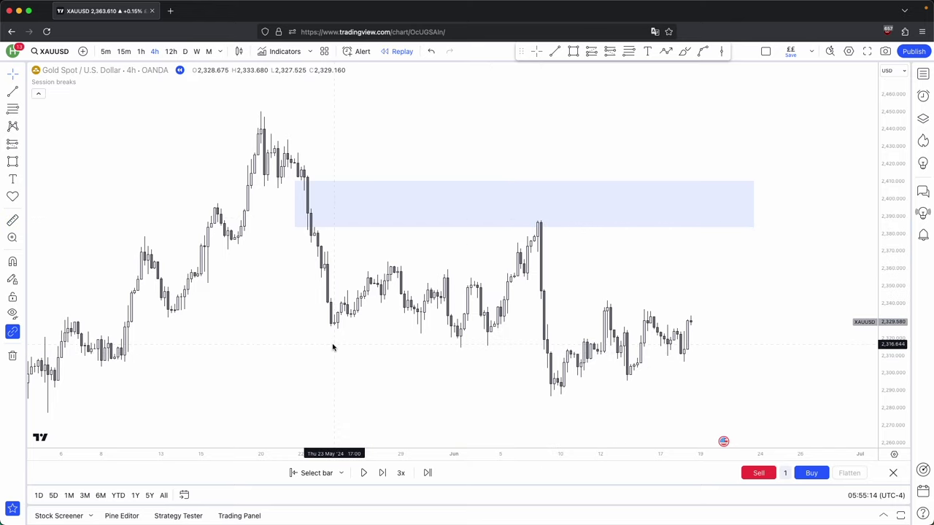
left_click(334, 344, "shift")
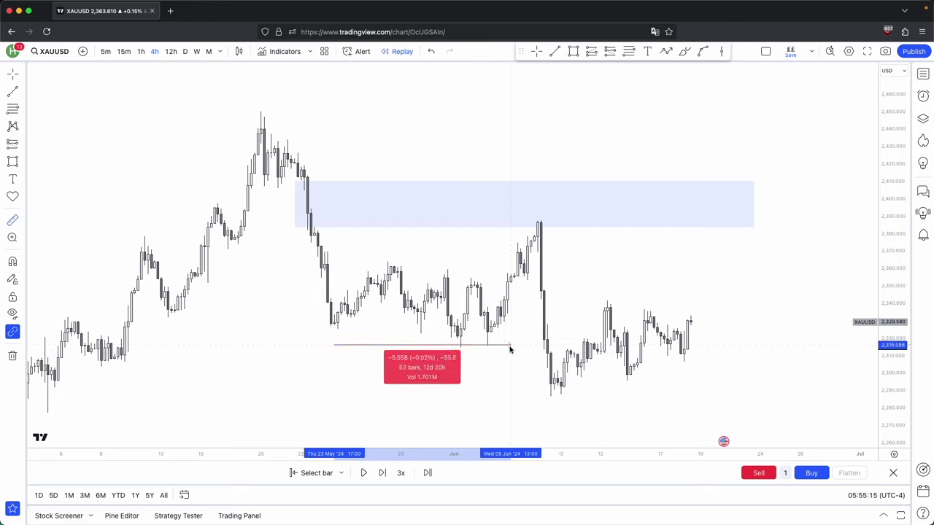
left_click(518, 379)
Mark the first late-May swing low at about 2,325 and the 30 May low at about 2,322 with horizontal trend lines.
left_click_drag(519, 394, 752, 342)
left_click_drag(896, 419, 895, 328)
left_click_drag(740, 386, 588, 373)
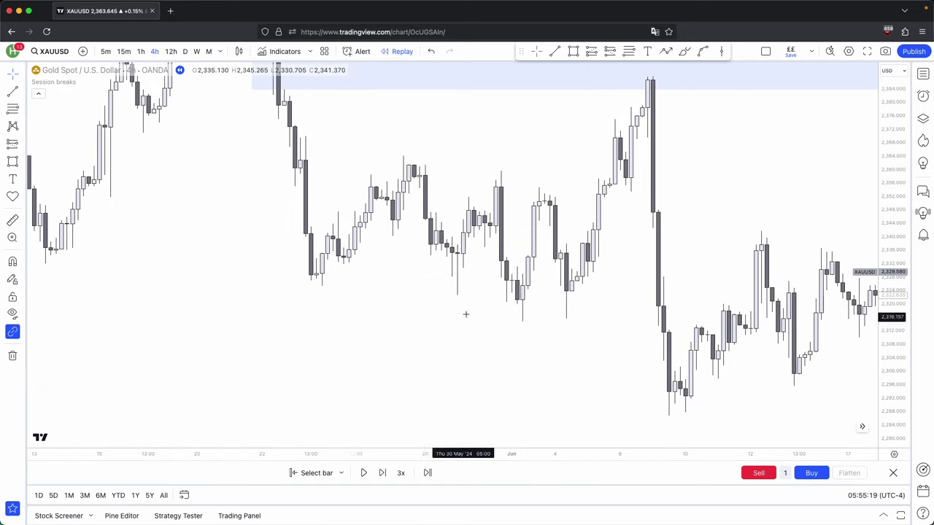
key("alt+t")
left_click(322, 286, "super")
left_click(474, 286, "shift")
key("alt+t")
left_click(458, 296, "super")
left_click(517, 301, "shift")
left_click(593, 321)
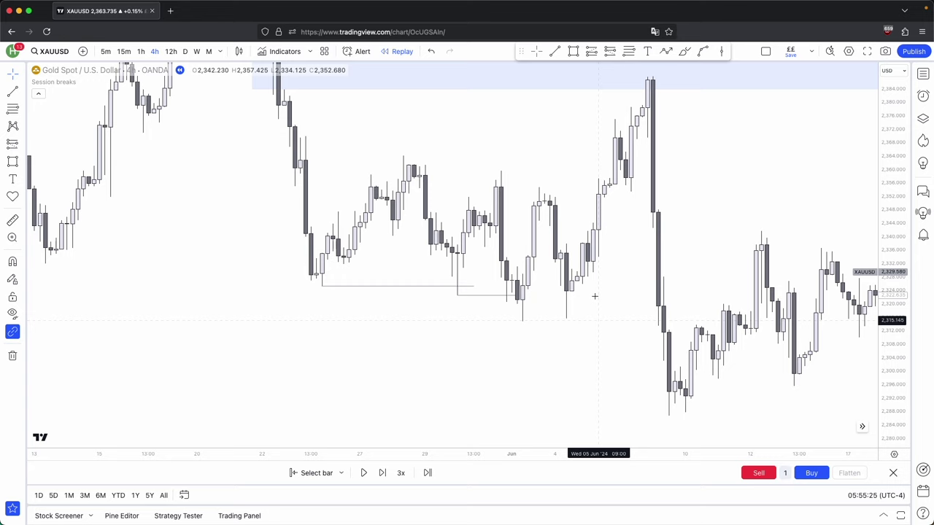
Delete the horizontal trend line at the 30 May low.
left_click(555, 53)
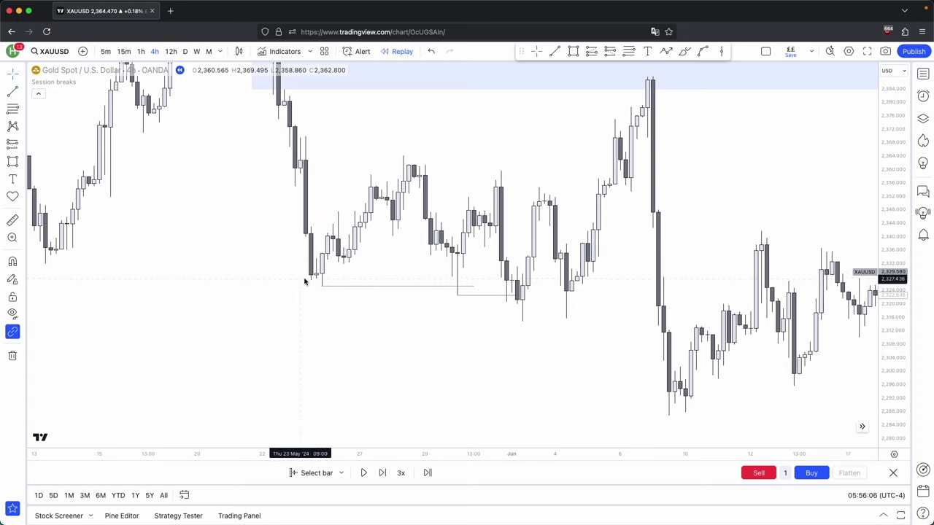
left_click(506, 295)
key("Delete")
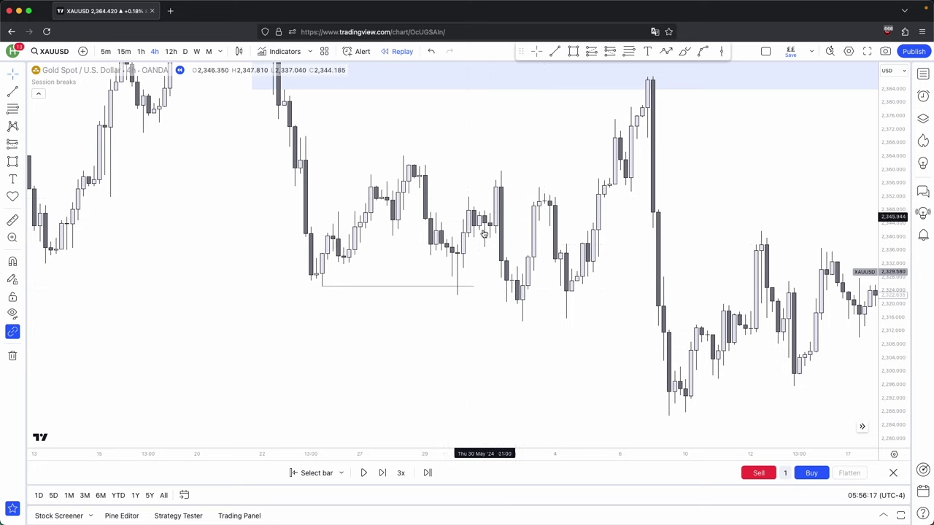
Mark the 4h gap of the 29 May drop, about 2,347 to 2,354, with a rectangle extended to early June.
left_click_drag(496, 137, 500, 163)
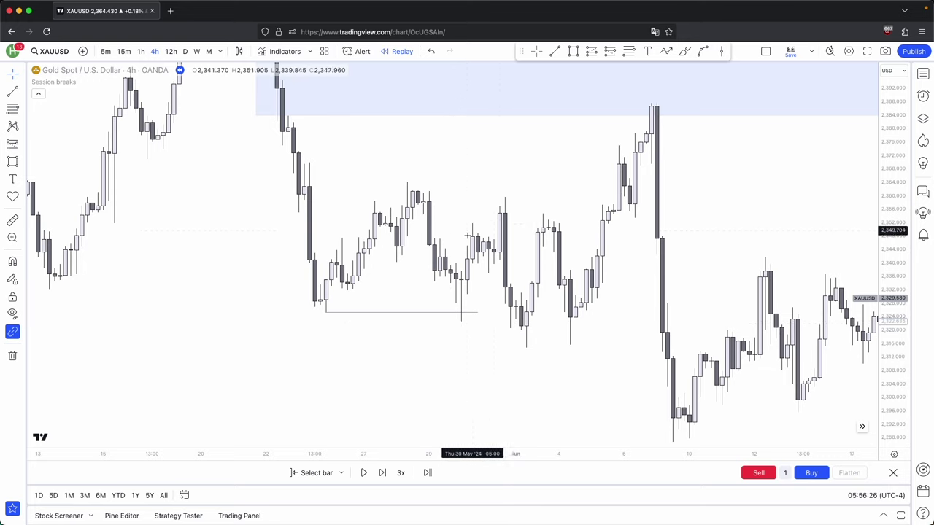
left_click(574, 52)
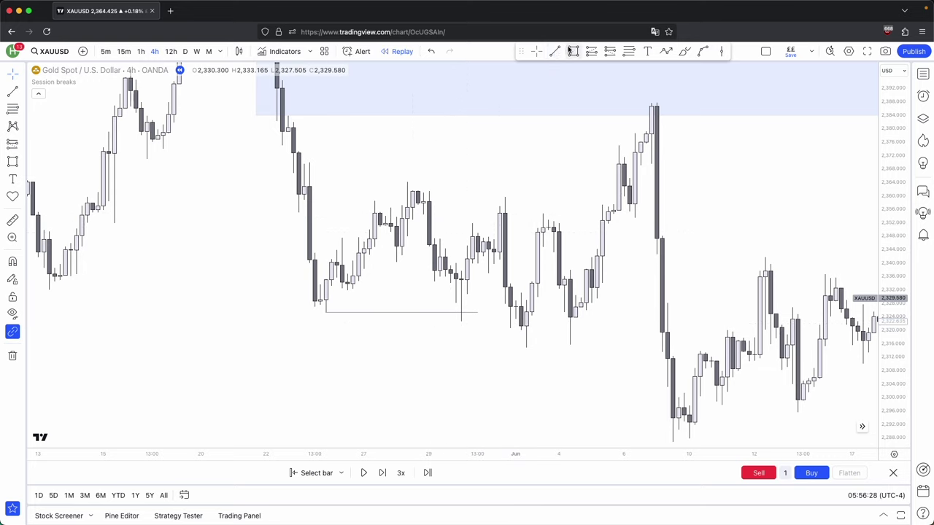
left_click(423, 214, "super")
left_click(436, 238, "super")
left_click_drag(438, 227, 522, 229)
left_click(525, 201)
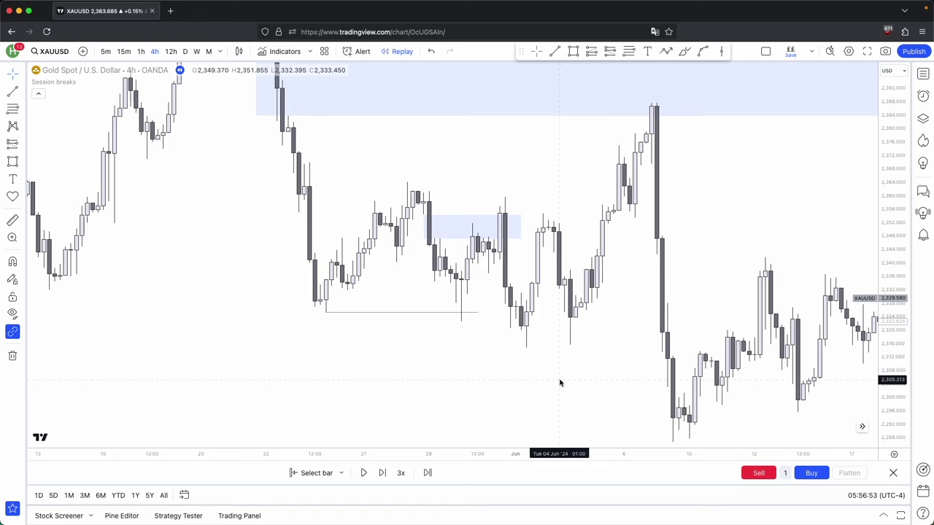
On the daily timeframe, replace the small gap rectangle and late-May low line with a horizontal line at the 13 May low, about 2,332.
left_click(185, 52)
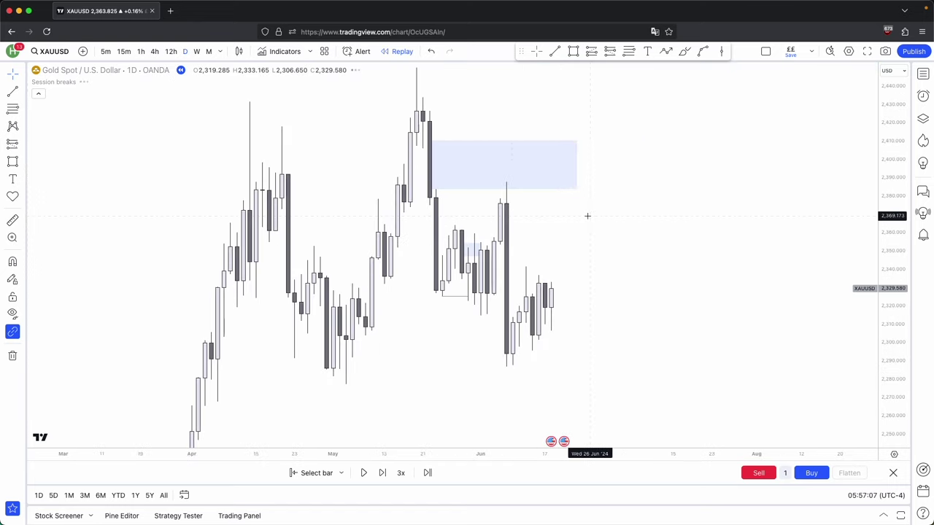
left_click_drag(395, 284, 403, 284)
left_click_drag(409, 324, 575, 340)
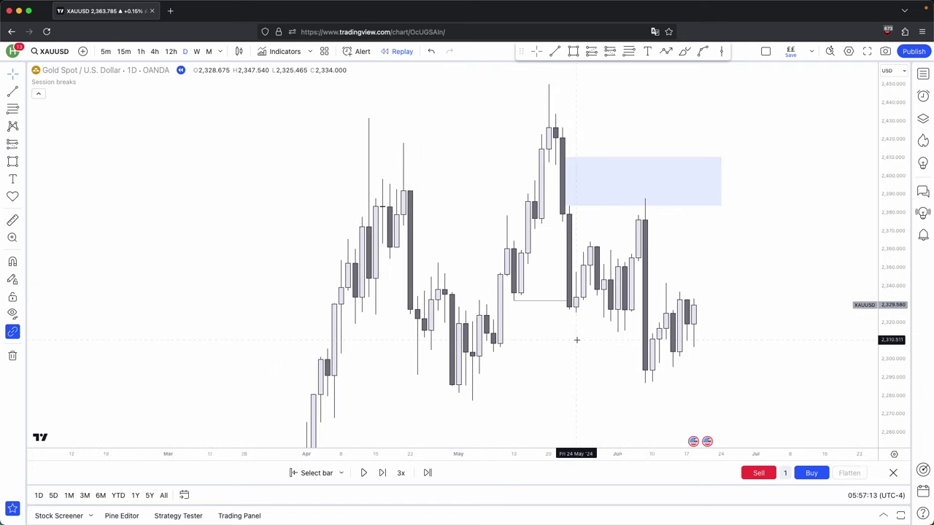
Reshape the upper gap rectangle to start at 21 May with its top at about 2,405, and mark the early-June low at about 2,315 with a horizontal line.
scroll(575, 340, "up", 2)
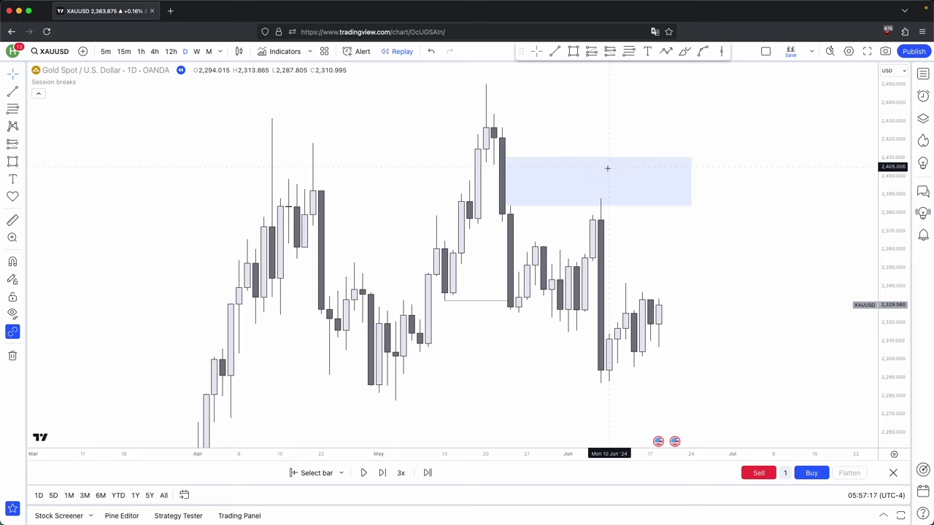
left_click_drag(501, 169, 494, 173)
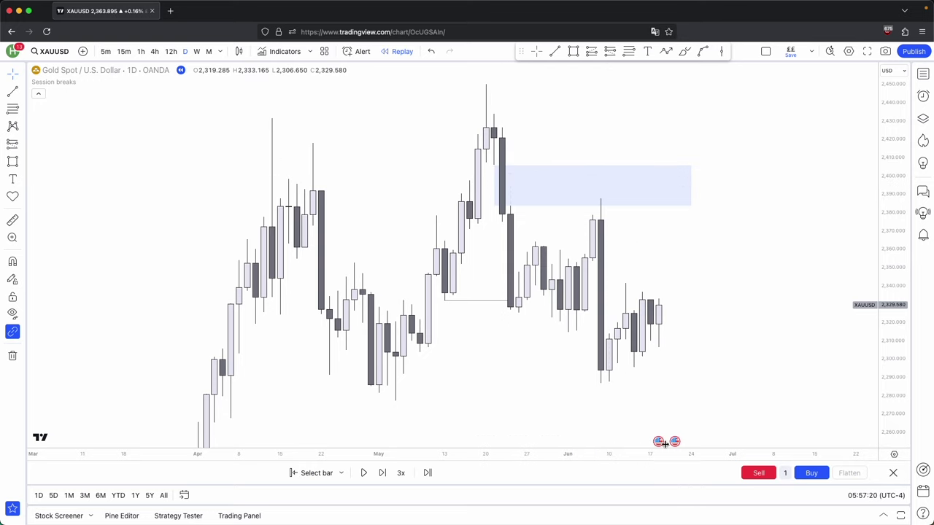
left_click(554, 51)
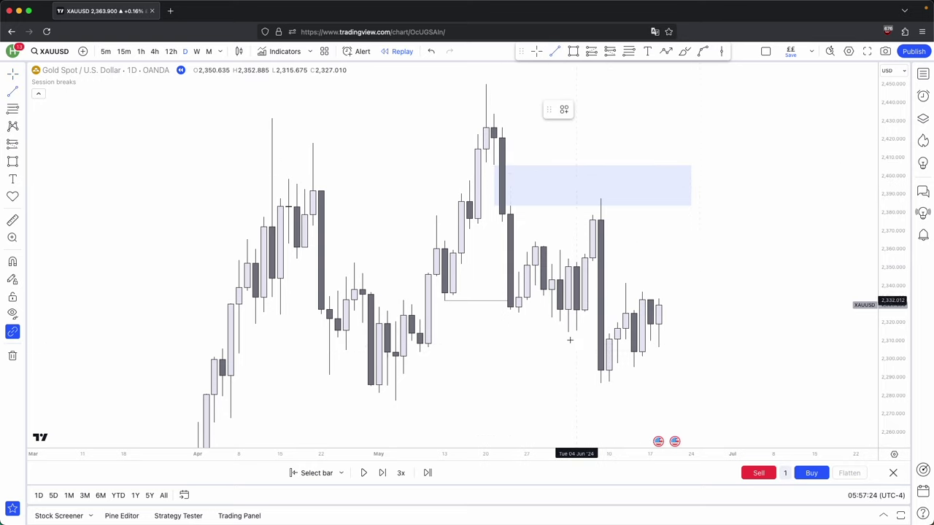
left_click(570, 331, "super")
left_click(593, 334, "shift")
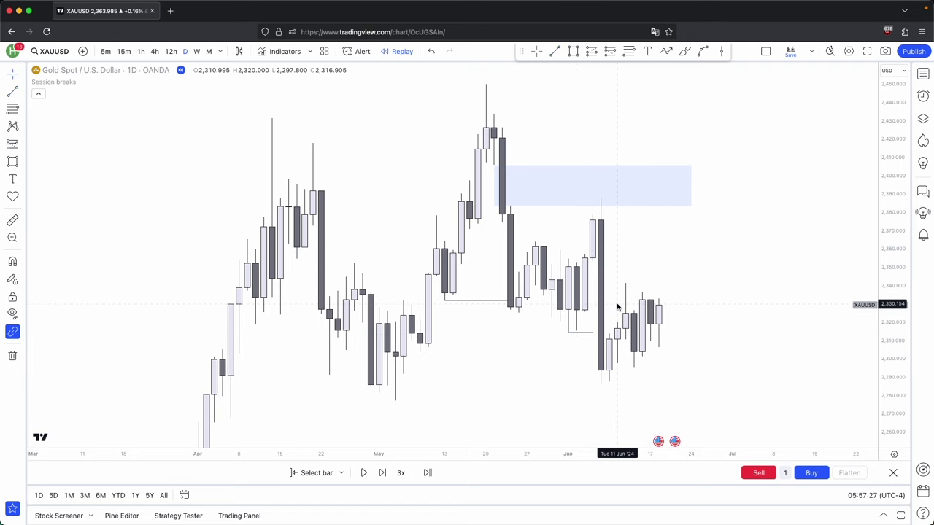
Mark the daily gap of the 7 June drop, about 2,314 to 2,353, with a rectangle extended to about 15 July.
left_click_drag(617, 306, 531, 259)
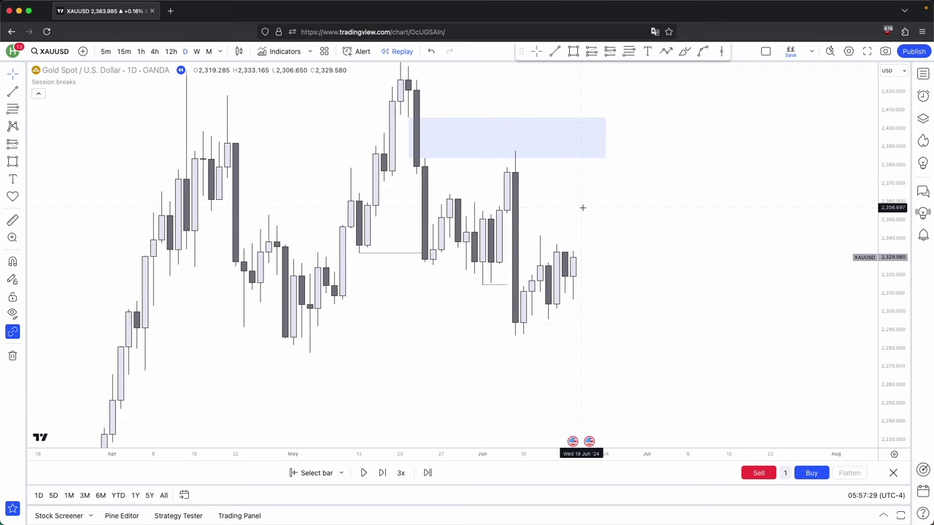
left_click(574, 51)
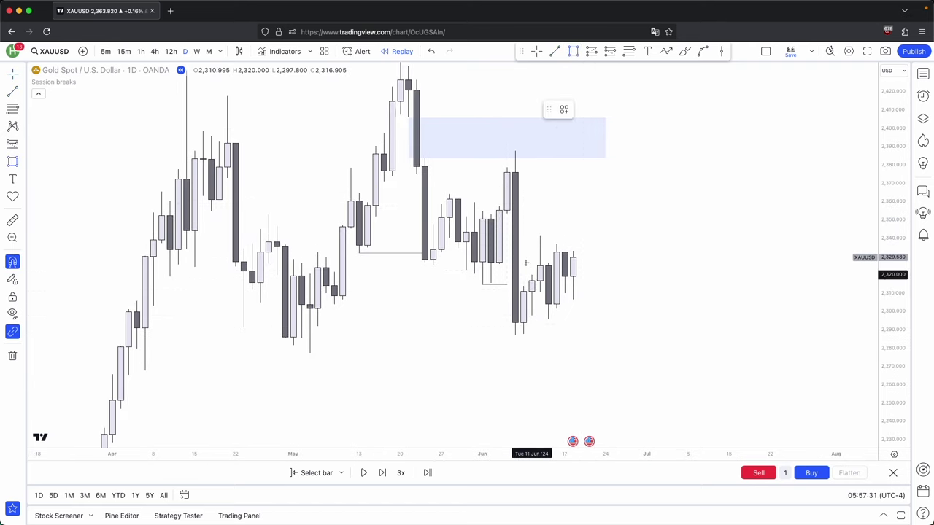
left_click(523, 286, "super")
left_click(508, 240, "super")
left_click_drag(523, 249, 729, 281)
left_click(707, 306)
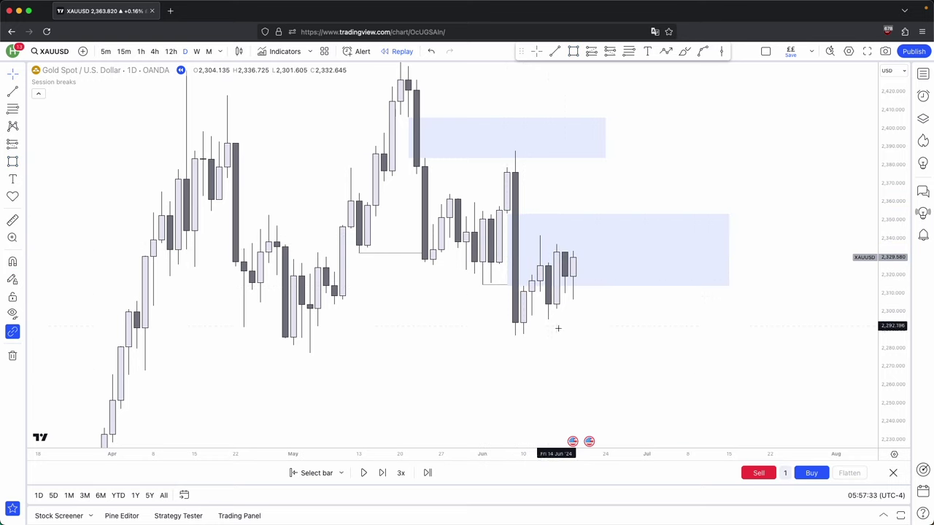
Switch the chart to the 4h timeframe and measure the drop from the 7 June peak to the 10 June low.
scroll(584, 266, "down", 3)
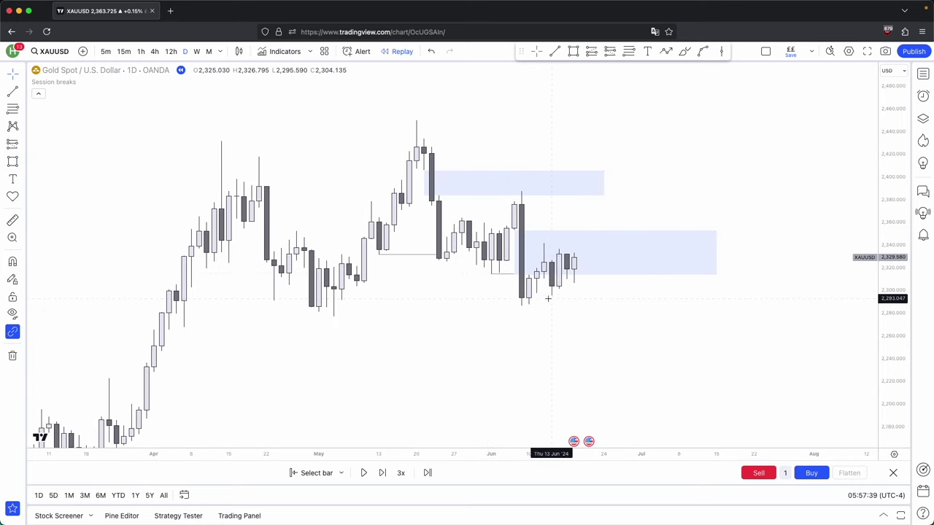
left_click(154, 51)
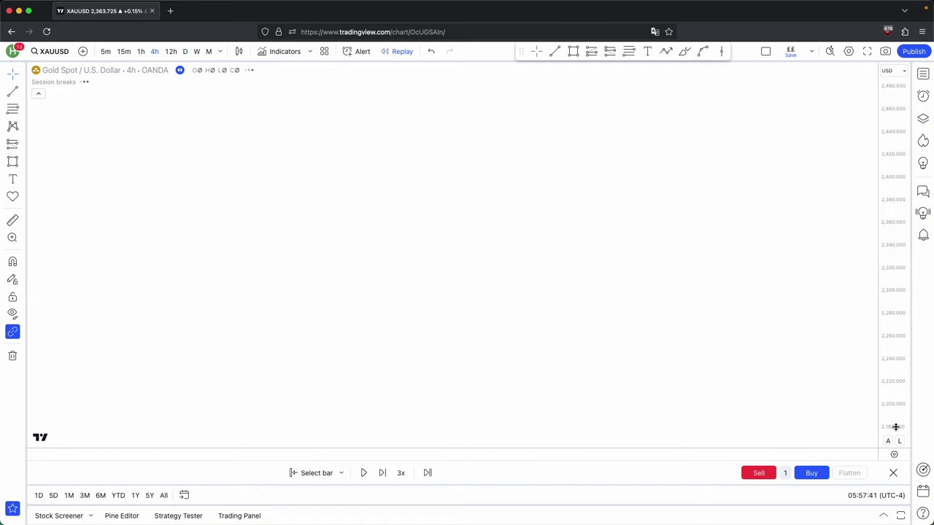
left_click_drag(893, 274, 893, 249)
scroll(788, 342, "down", 4)
left_click_drag(788, 342, 762, 303)
left_click_drag(895, 309, 895, 343)
scroll(832, 363, "down", 1)
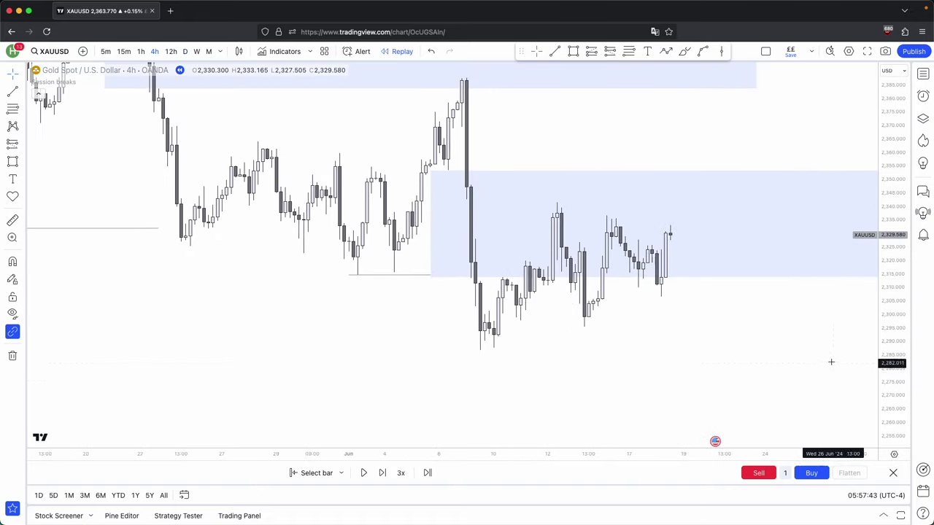
left_click_drag(832, 363, 763, 365)
left_click_drag(569, 172, 556, 197)
left_click(380, 101, "shift")
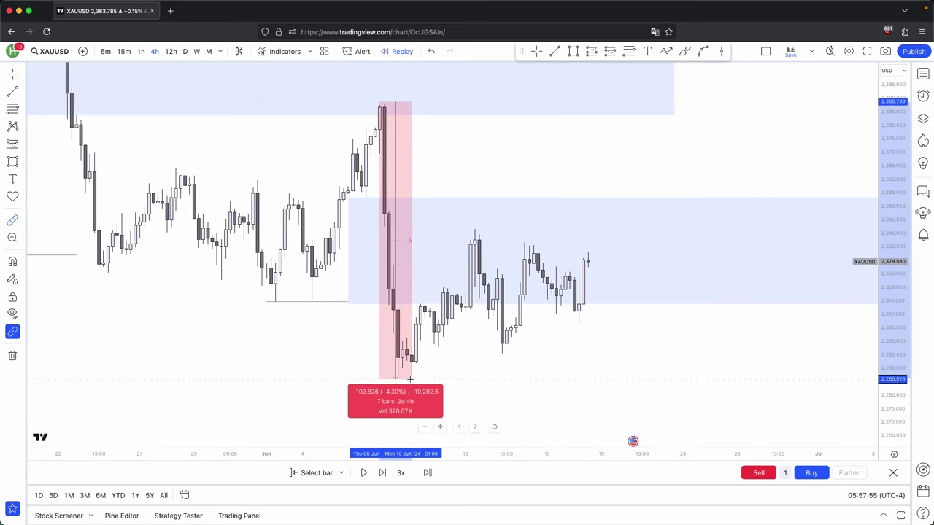
left_click(411, 379)
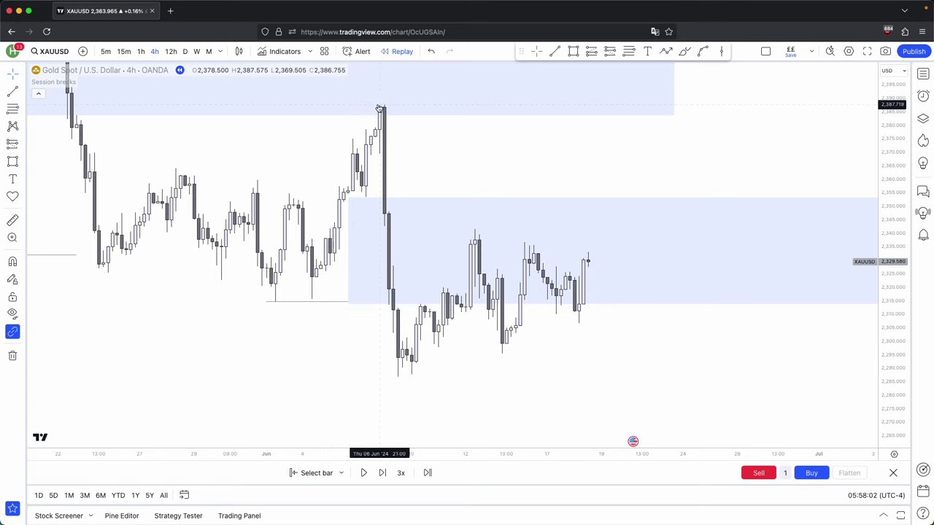
Compare the daily view, return to the 4h timeframe and exit bar replay to view the live price up to 21 June.
left_click(185, 51)
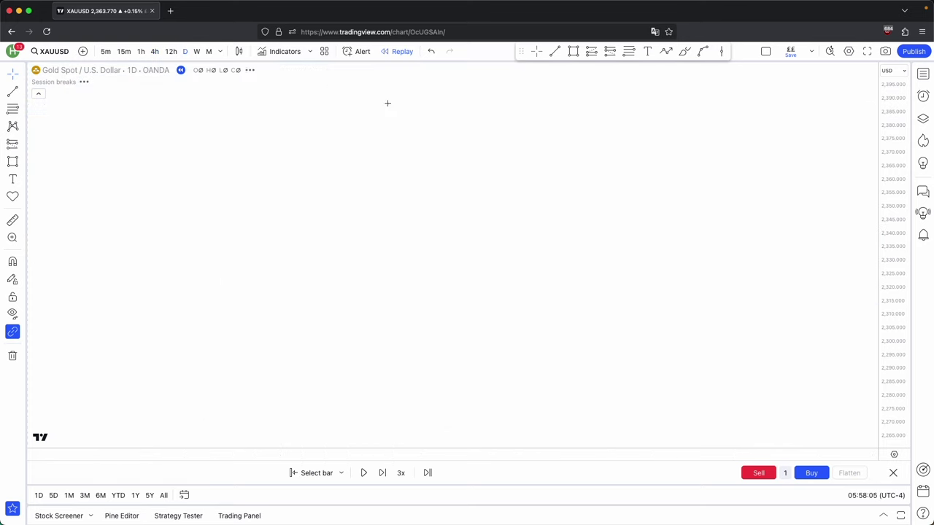
scroll(630, 190, "up", 3)
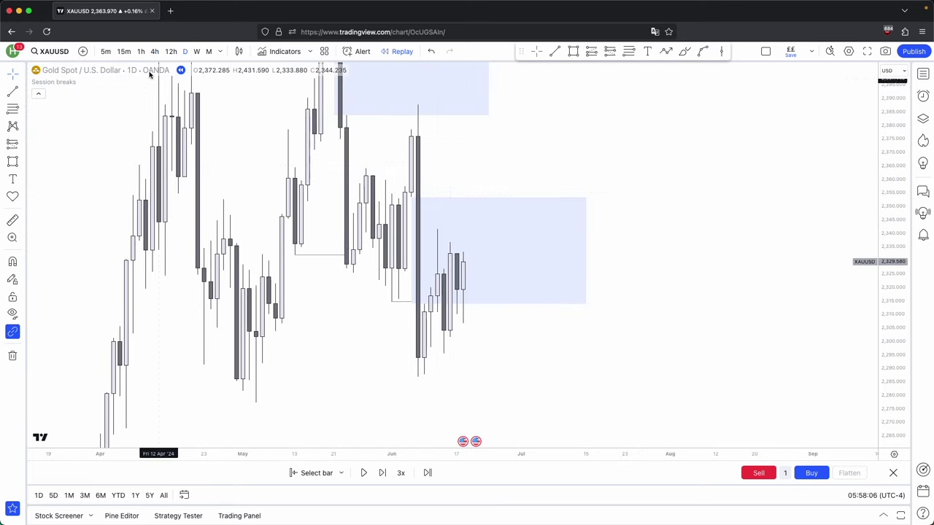
left_click(156, 51)
left_click(893, 473)
left_click_drag(708, 342, 590, 358)
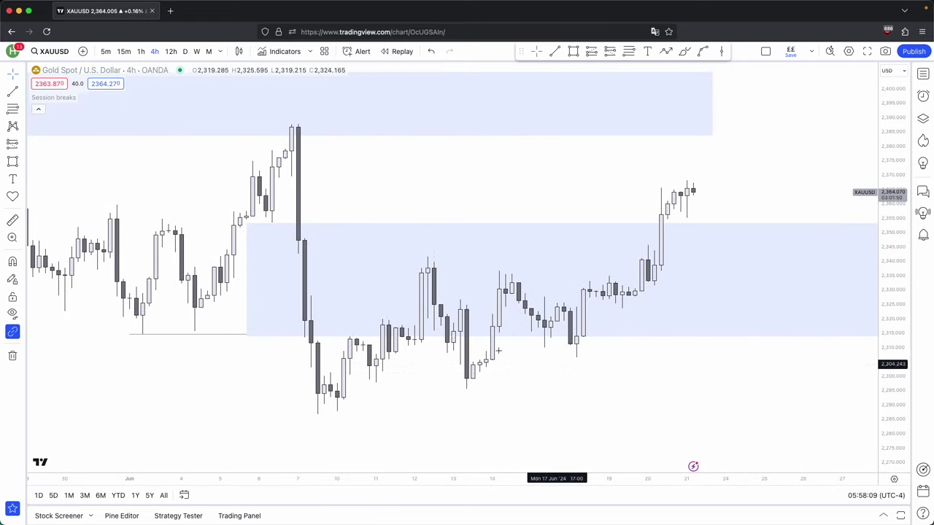
scroll(538, 359, "down", 2)
left_click_drag(697, 428, 515, 427)
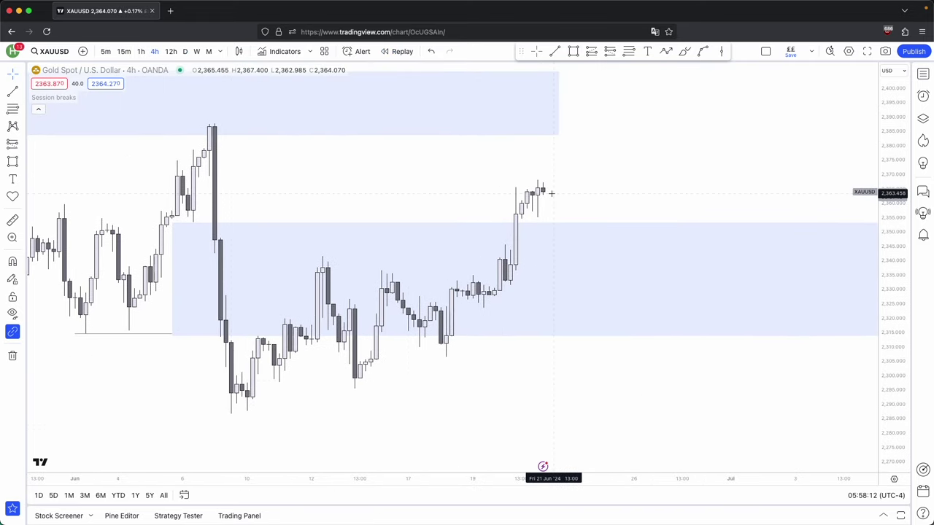
Switch the live chart to the daily timeframe.
scroll(292, 234, "left", 3)
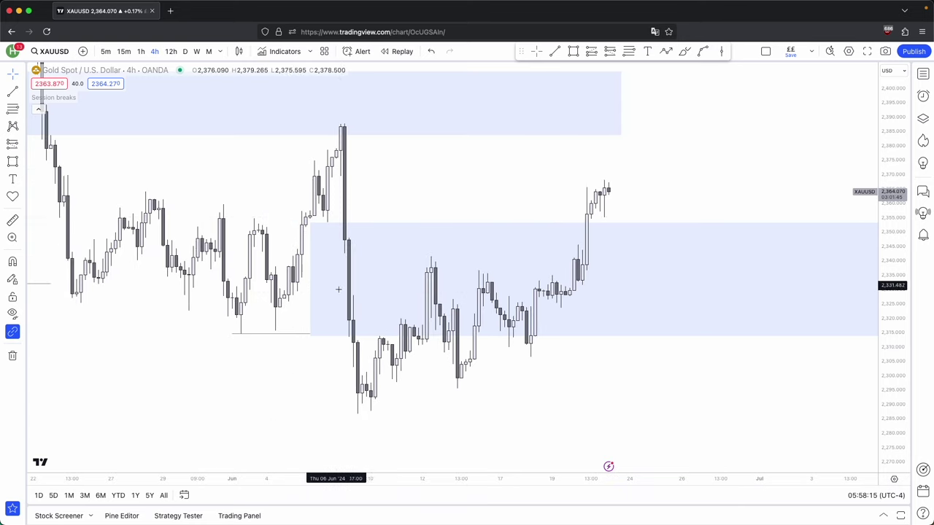
left_click(185, 51)
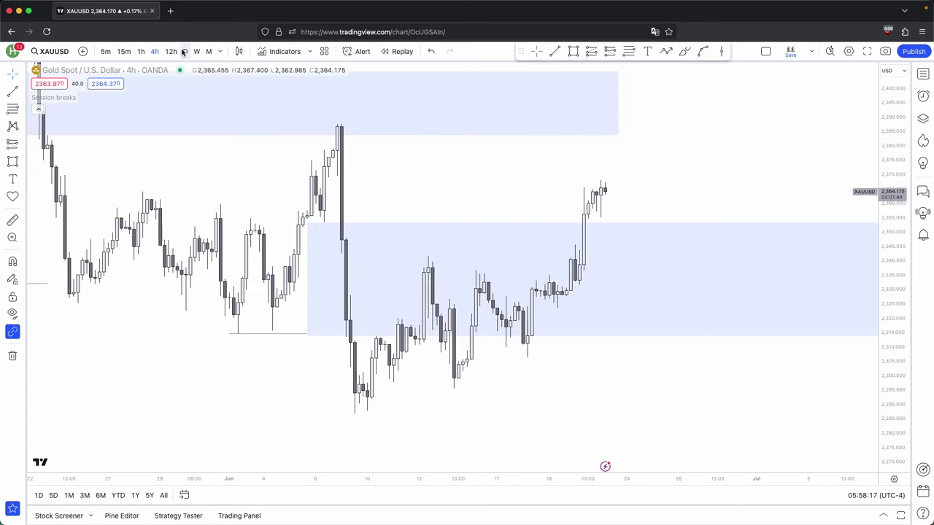